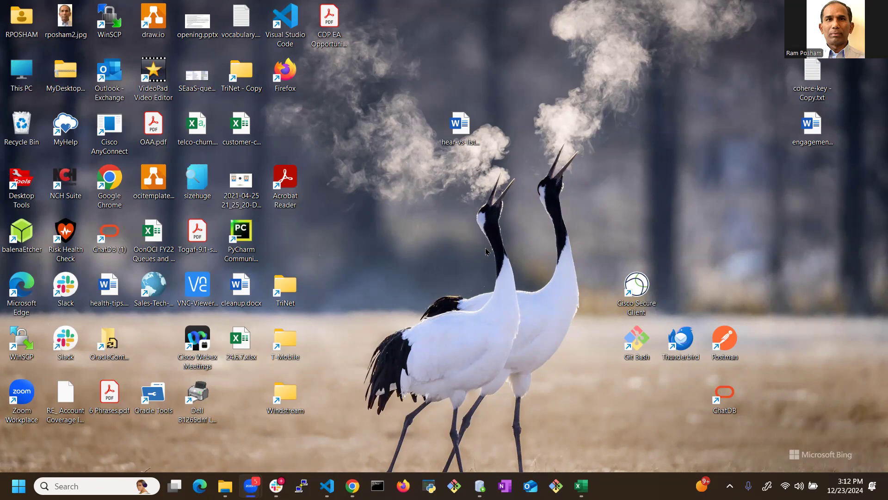
# Step: Switch to the ADB-SELECT-AI workbook in Excel and read the demo outline and notes on the Readme-first sheet
pyautogui.click(581, 486)
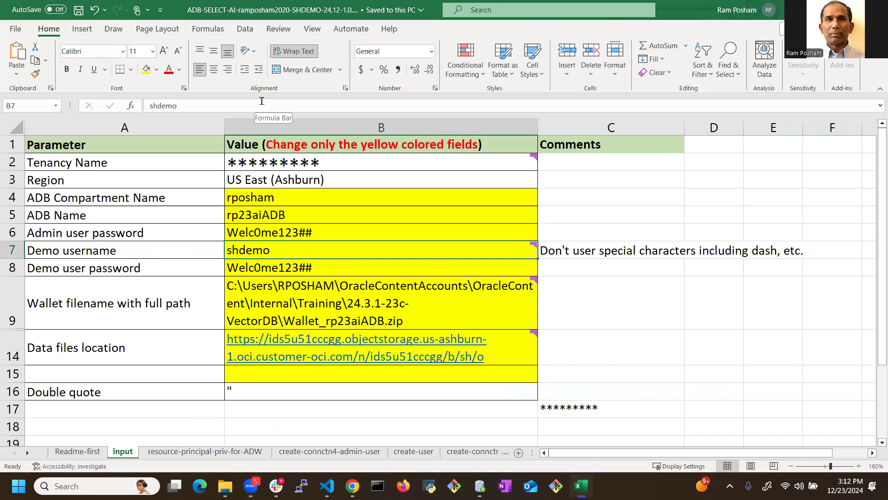
pyautogui.click(91, 453)
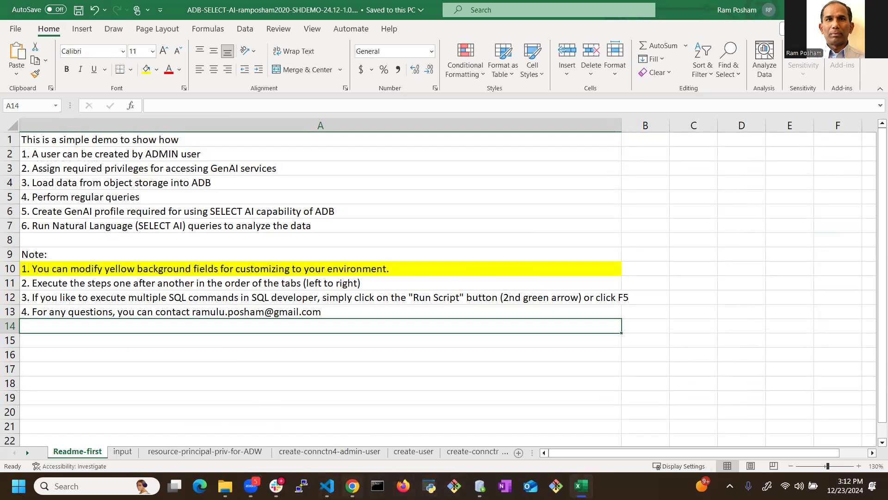
# Step: Switch to the Oracle Cloud page in Chrome and examine the wallet download options in rp23aiADB's database connection settings without downloading
pyautogui.click(351, 486)
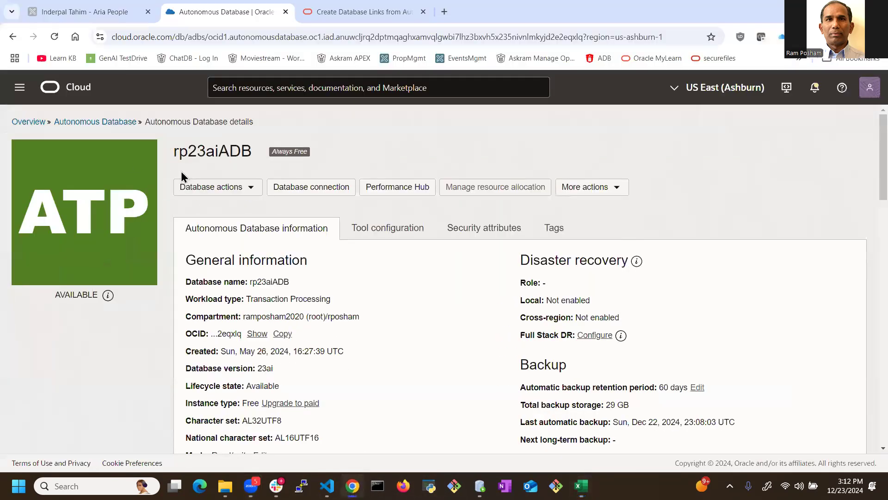
pyautogui.click(317, 193)
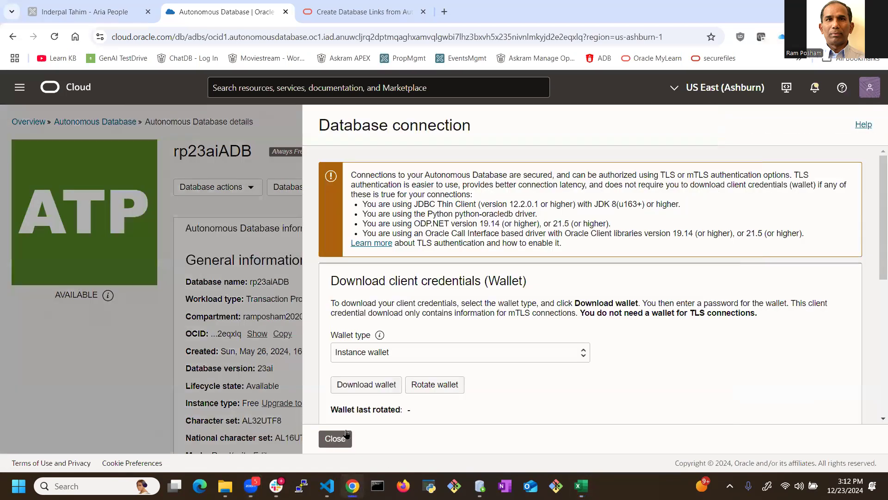
pyautogui.click(356, 389)
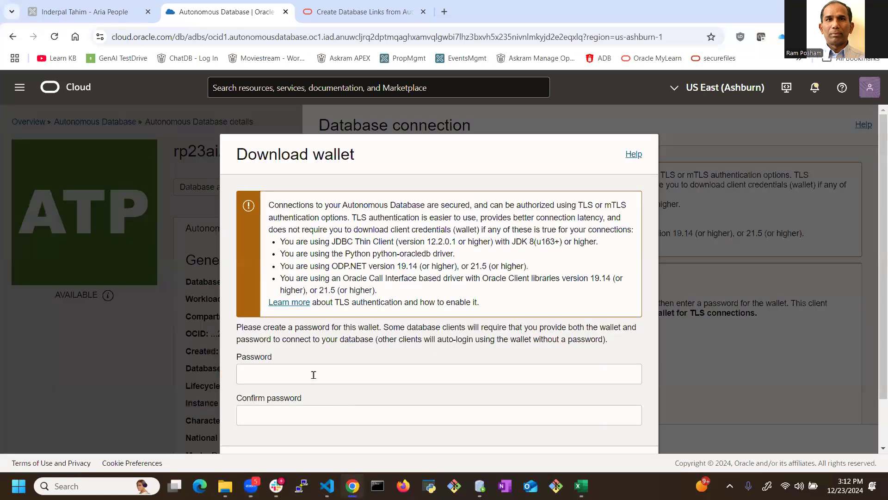
pyautogui.scroll(-1, 382, 298)
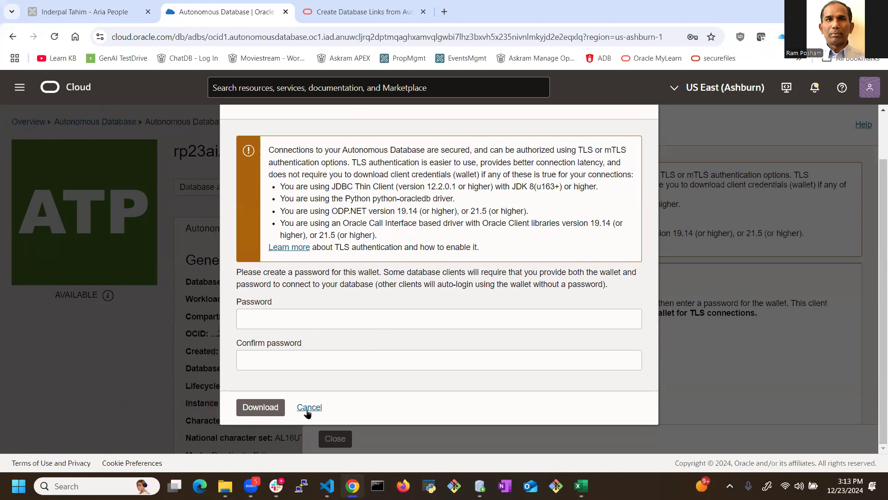
pyautogui.click(309, 408)
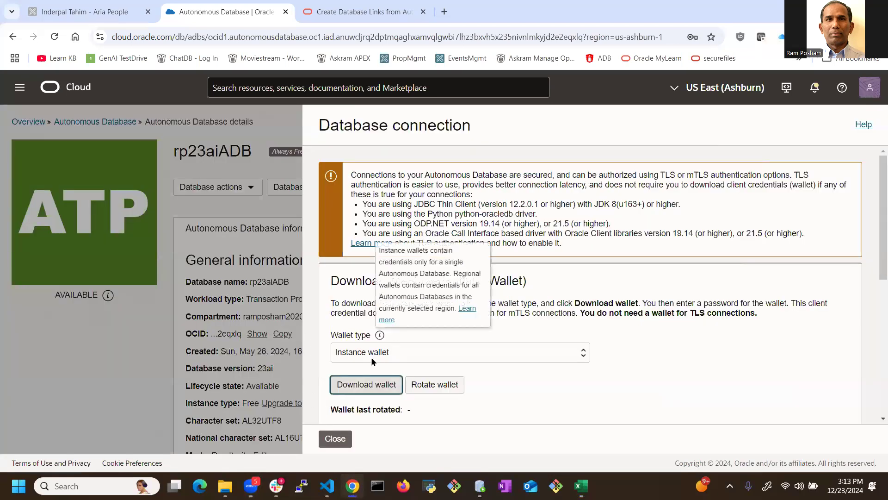
pyautogui.click(336, 439)
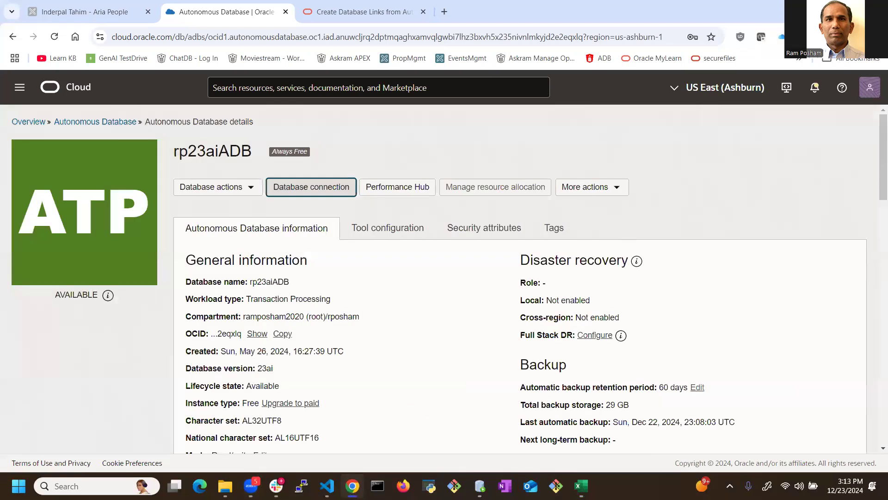
# Step: Return to the Excel workbook and review the region, ADB compartment name and ADB name on the input sheet
pyautogui.click(582, 485)
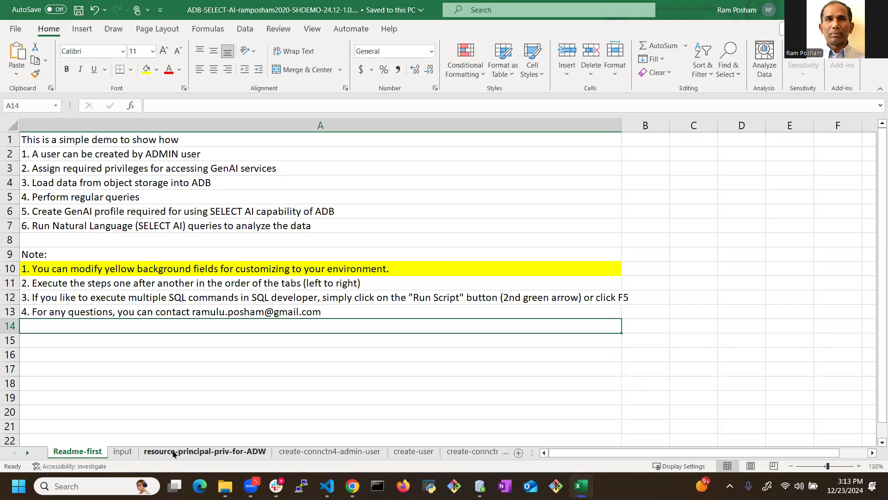
pyautogui.click(123, 452)
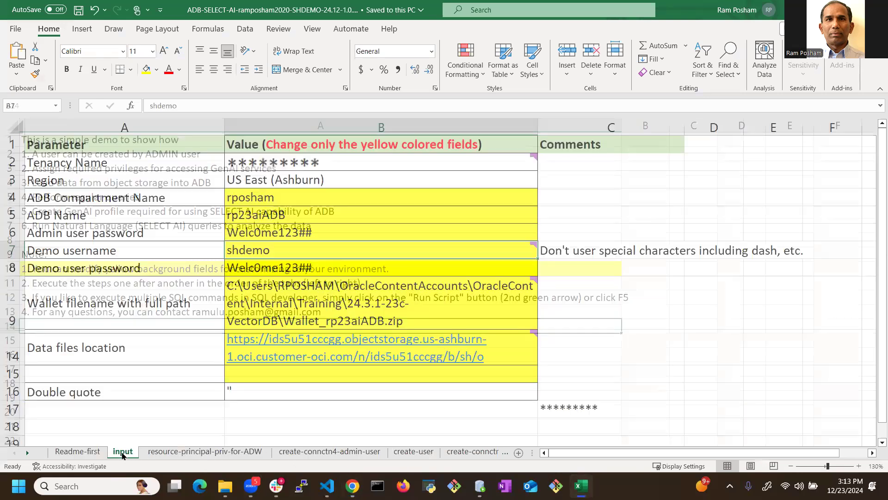
pyautogui.click(266, 181)
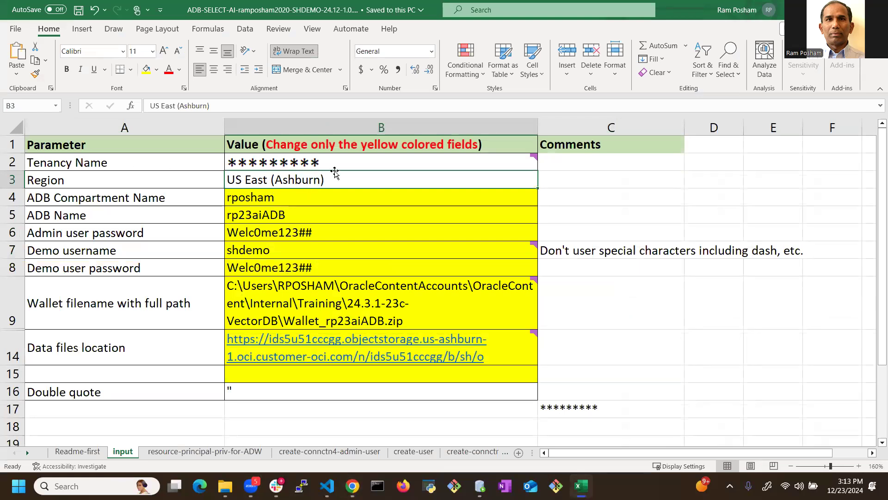
pyautogui.moveTo(334, 167)
pyautogui.click(287, 198)
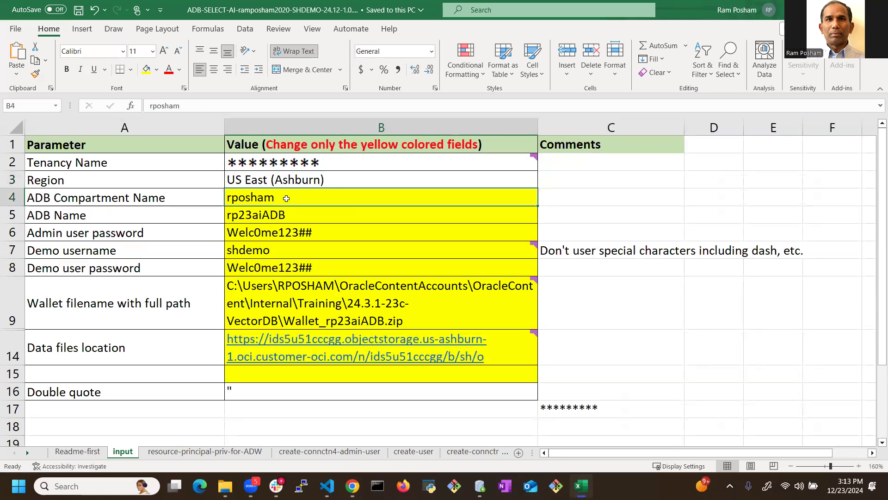
pyautogui.click(291, 215)
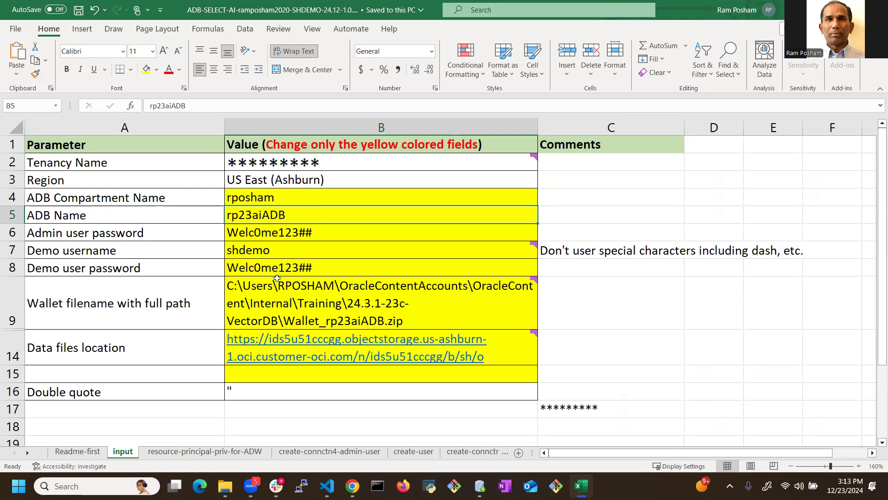
pyautogui.moveTo(532, 245)
# Step: Compare the database name on the Oracle Cloud details page with the ADB Name value in the input sheet
pyautogui.hotkey('alt', 'Tab')
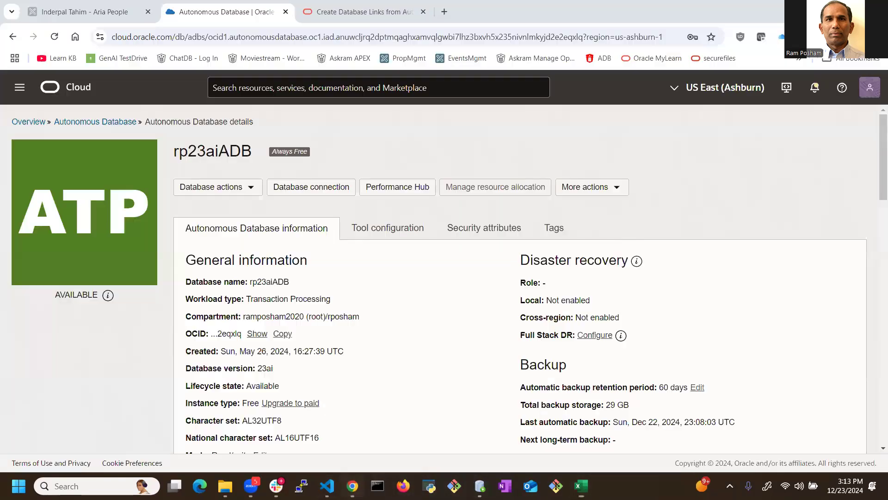
pyautogui.doubleClick(257, 282)
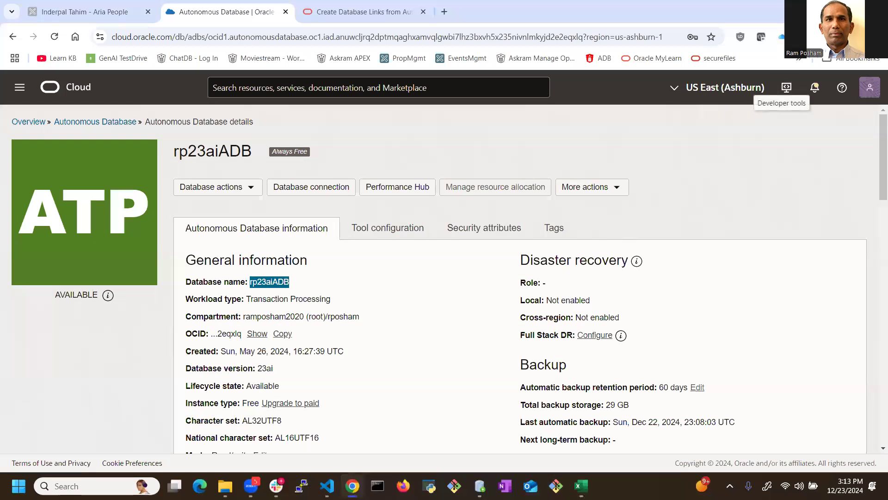
pyautogui.hotkey('alt', 'Tab')
pyautogui.click(318, 210)
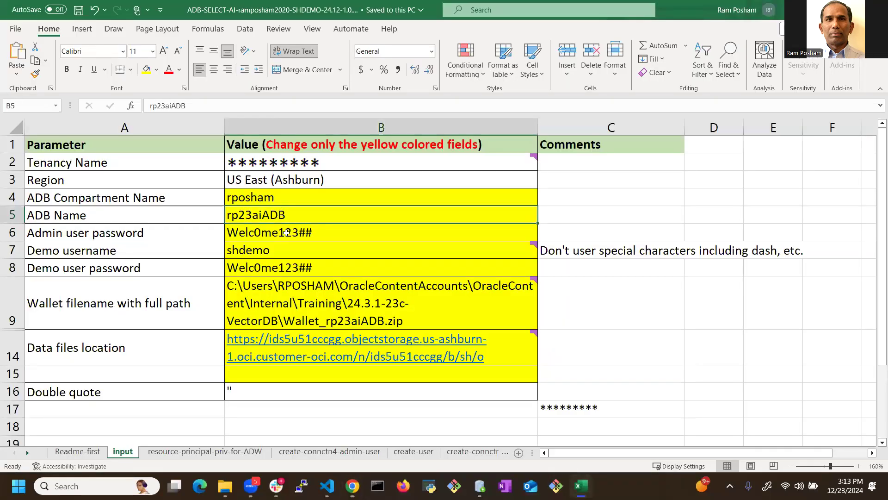
# Step: Review the admin password, demo username and password, wallet file path and data files location on the input sheet
pyautogui.click(271, 233)
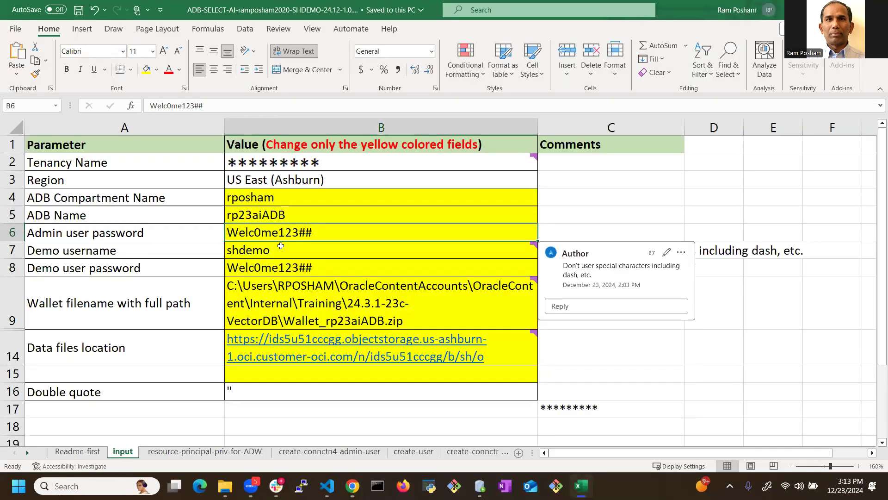
pyautogui.click(268, 250)
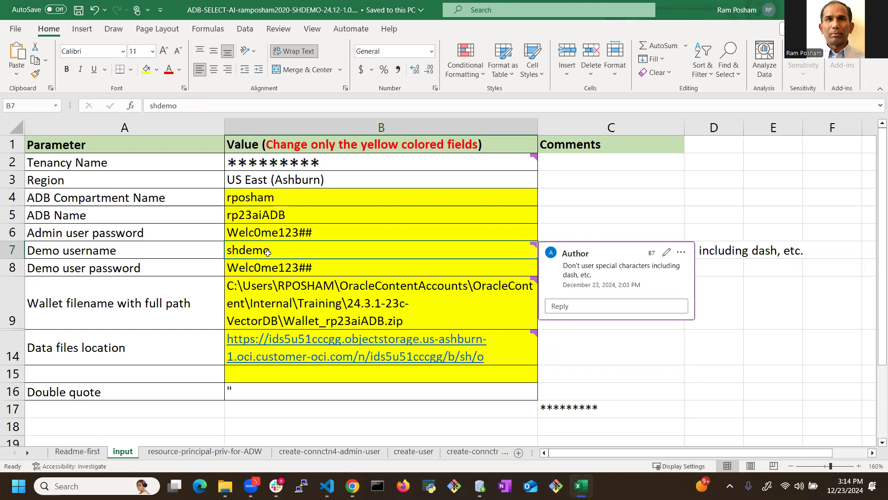
pyautogui.click(293, 271)
pyautogui.moveTo(317, 293)
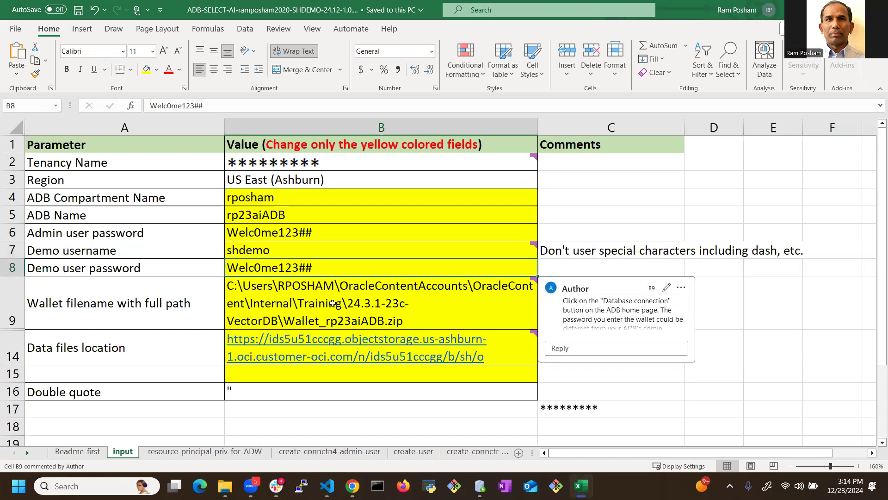
pyautogui.click(335, 296)
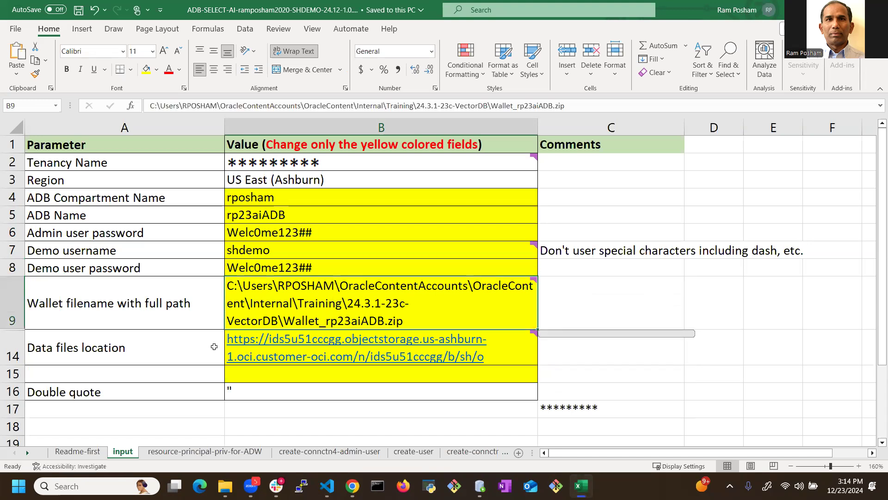
pyautogui.click(185, 343)
pyautogui.click(302, 343)
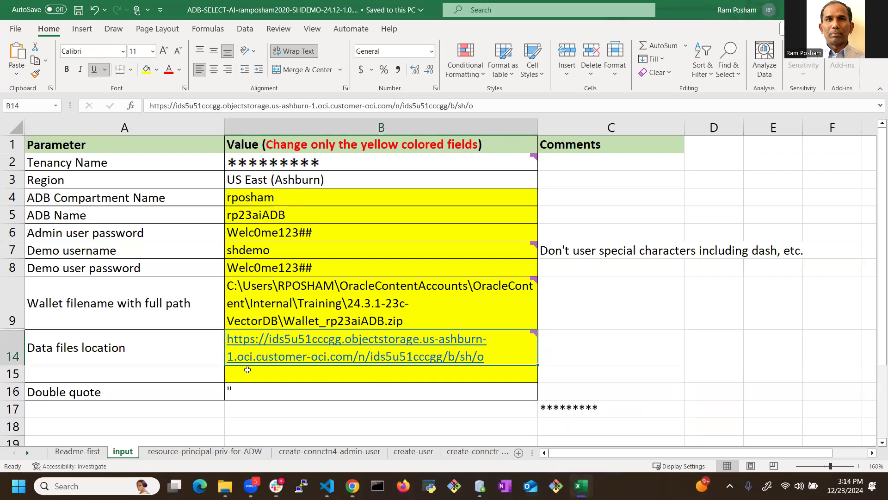
# Step: Delete the empty row 15 above Double quote and clear the leftover asterisks from cell C16
pyautogui.rightClick(8, 373)
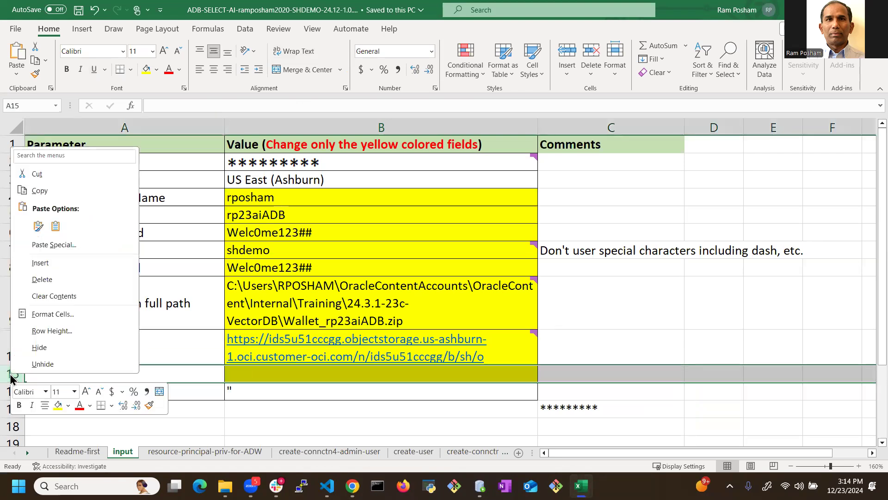
pyautogui.click(40, 275)
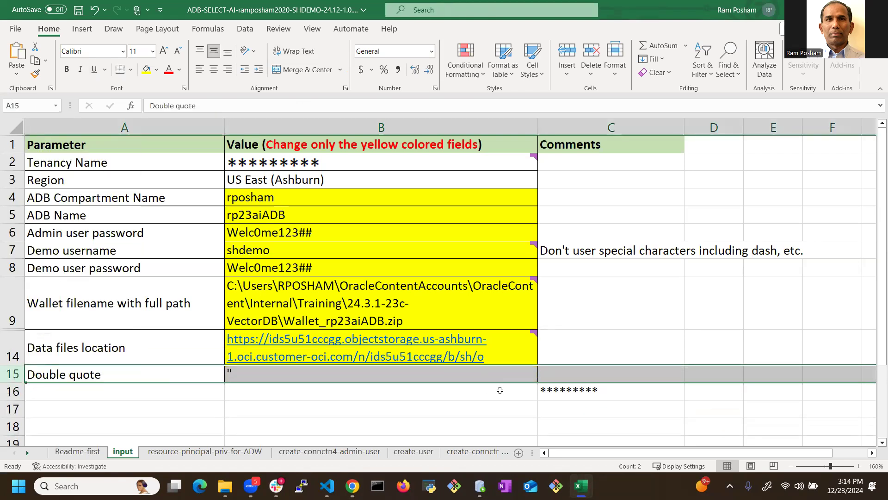
pyautogui.click(565, 394)
pyautogui.press('Delete')
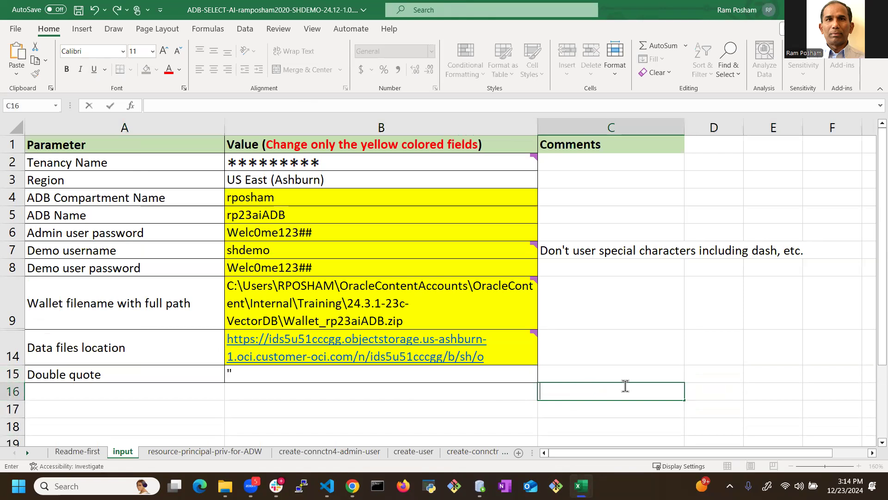
pyautogui.click(496, 402)
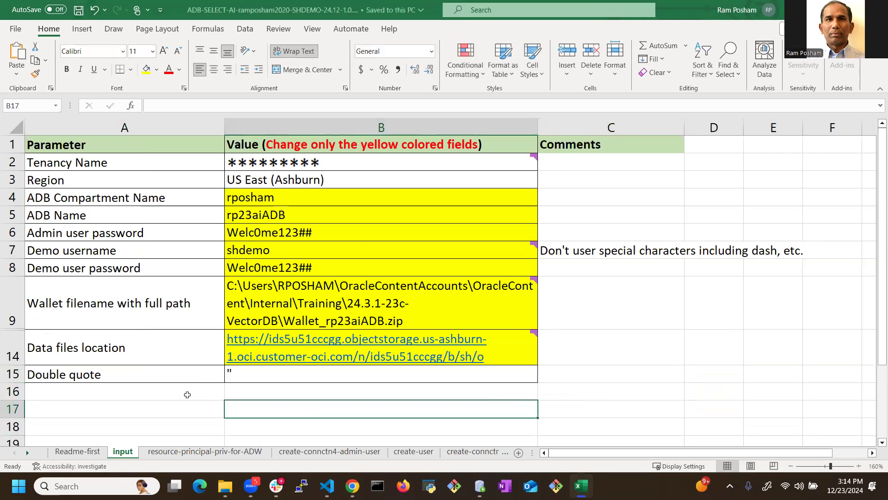
# Step: Examine the policy name and the policy statement's formula on the resource-principal-priv-for-ADW sheet
pyautogui.click(203, 451)
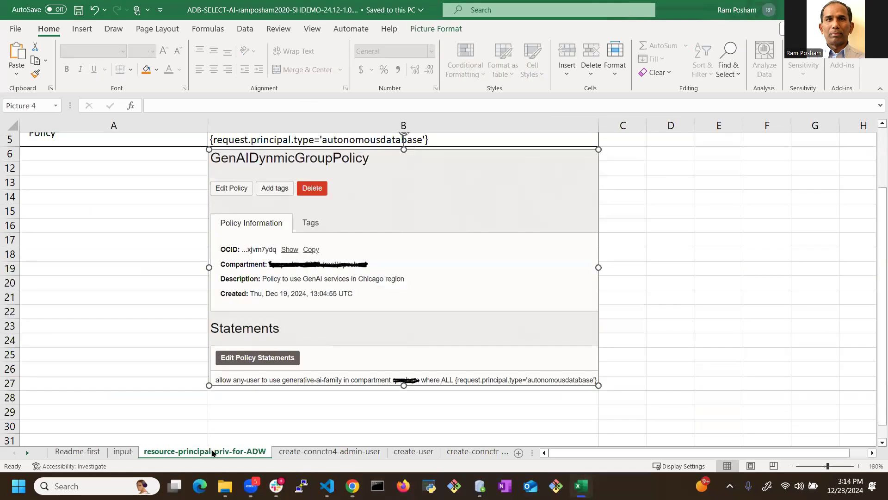
pyautogui.scroll(1, 191, 363)
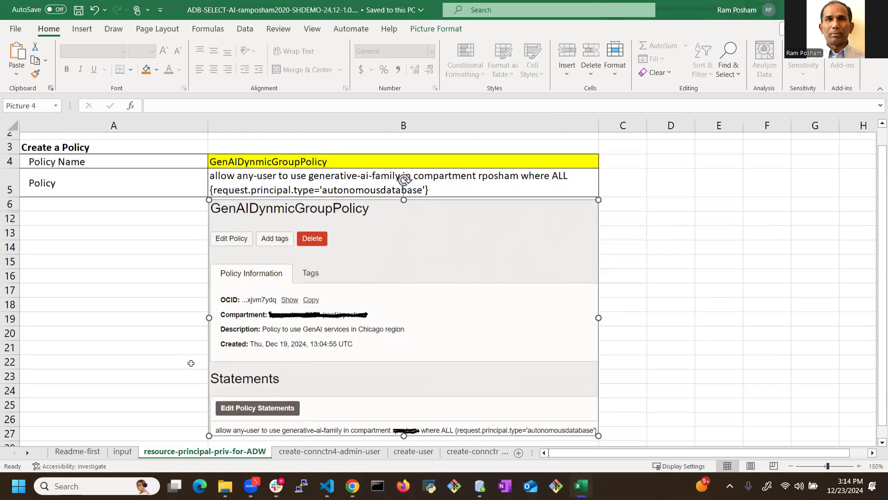
pyautogui.scroll(1, 191, 363)
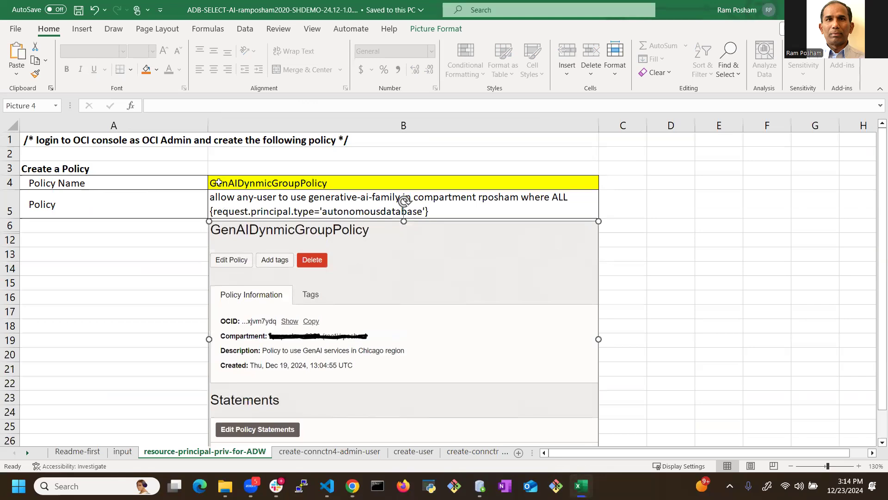
pyautogui.click(251, 181)
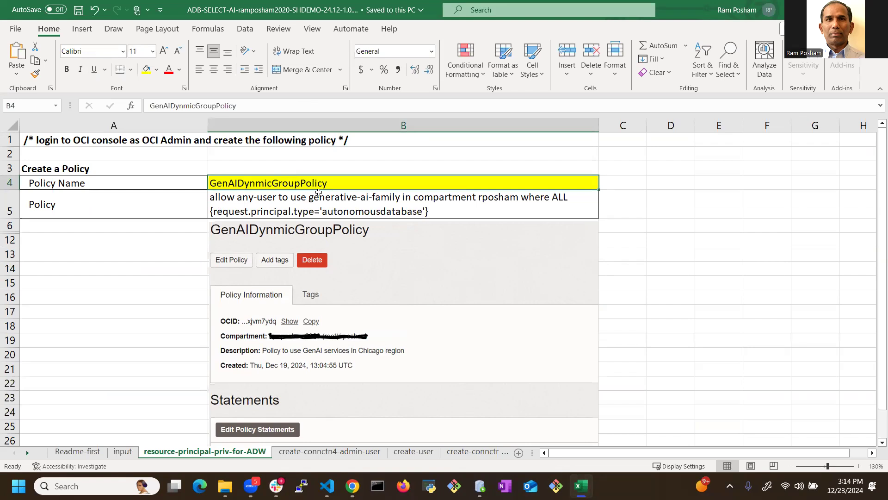
pyautogui.click(256, 199)
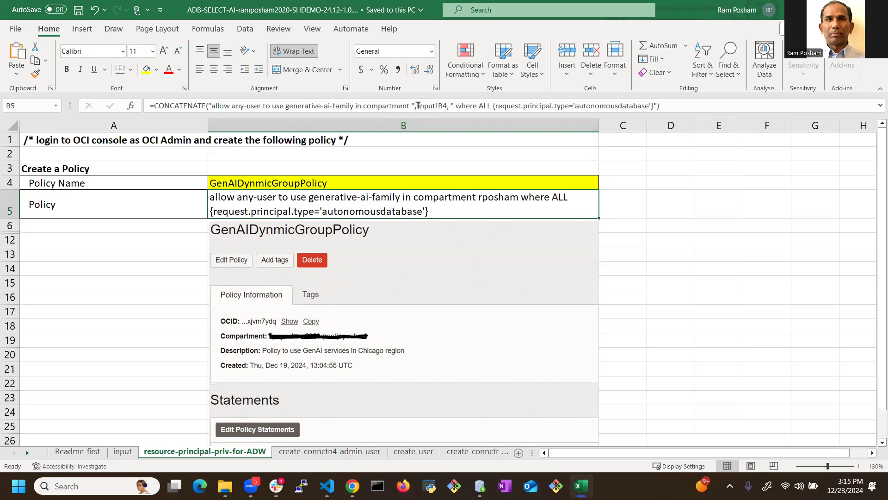
# Step: Check cell B4 on the input sheet, which the policy formula references, and return to the policy statement
pyautogui.click(122, 451)
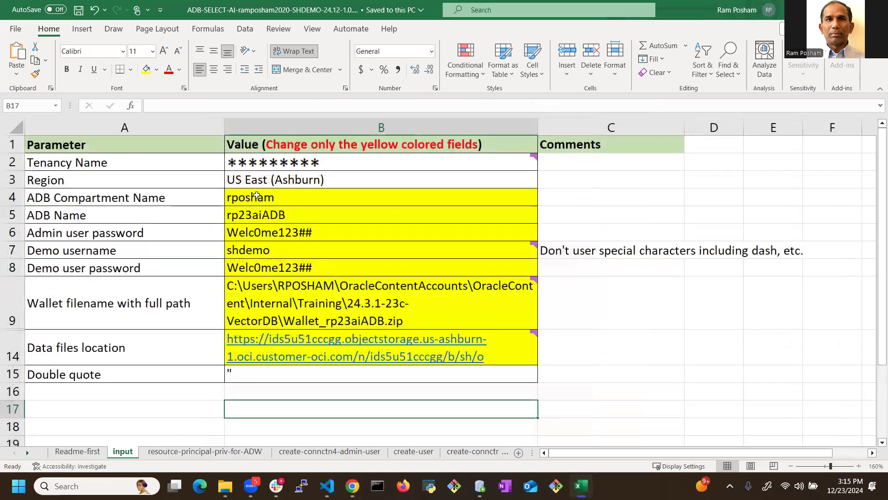
pyautogui.click(237, 198)
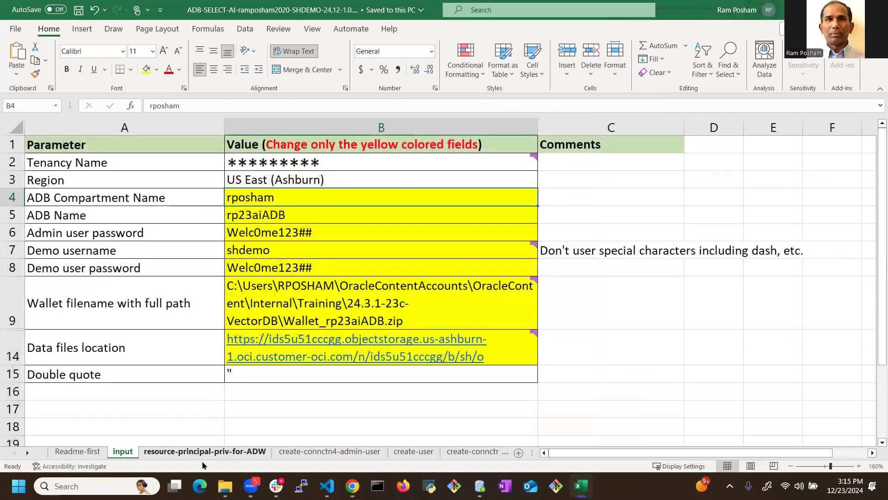
pyautogui.click(226, 451)
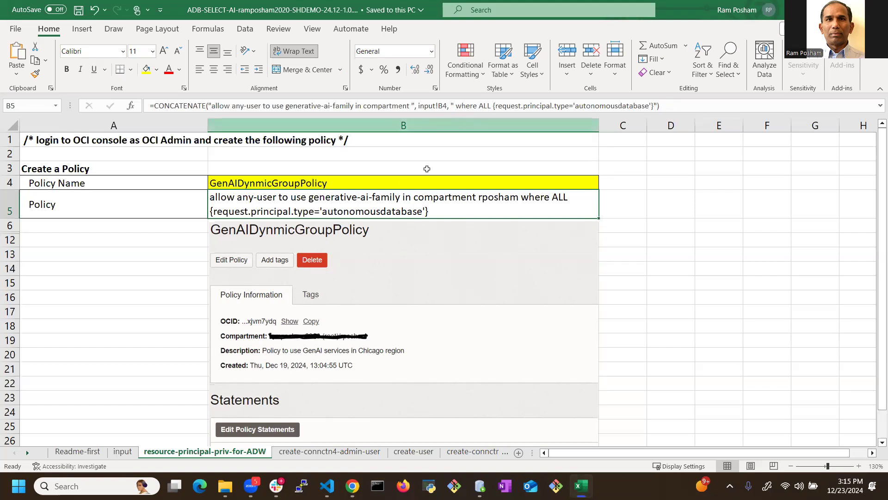
# Step: Try test as the ADB Compartment Name on the input sheet, check the policy statement, and undo the change
pyautogui.click(123, 452)
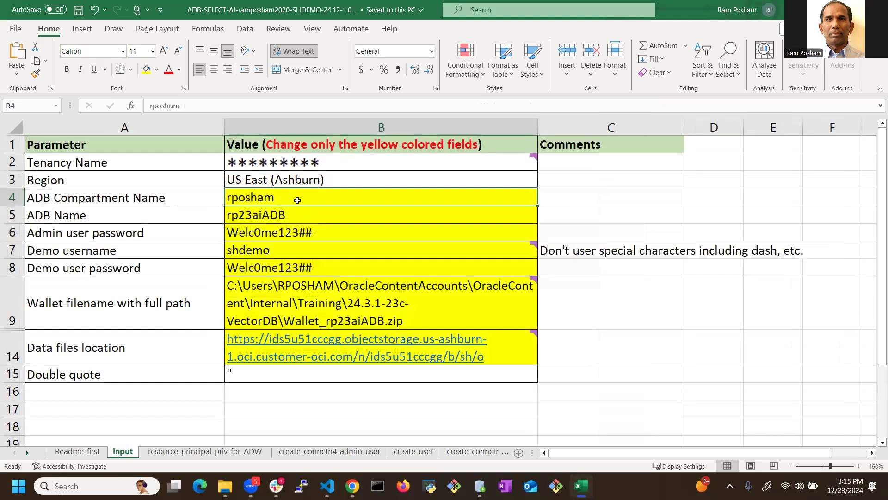
pyautogui.write('test')
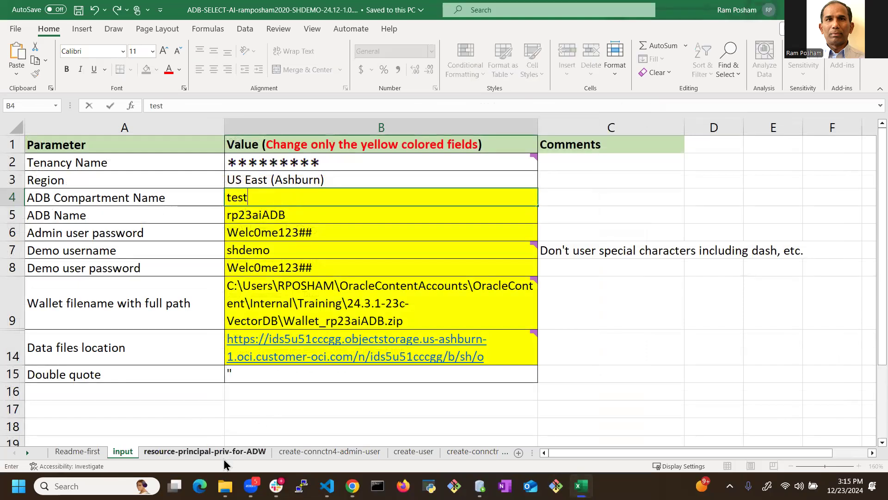
pyautogui.click(223, 451)
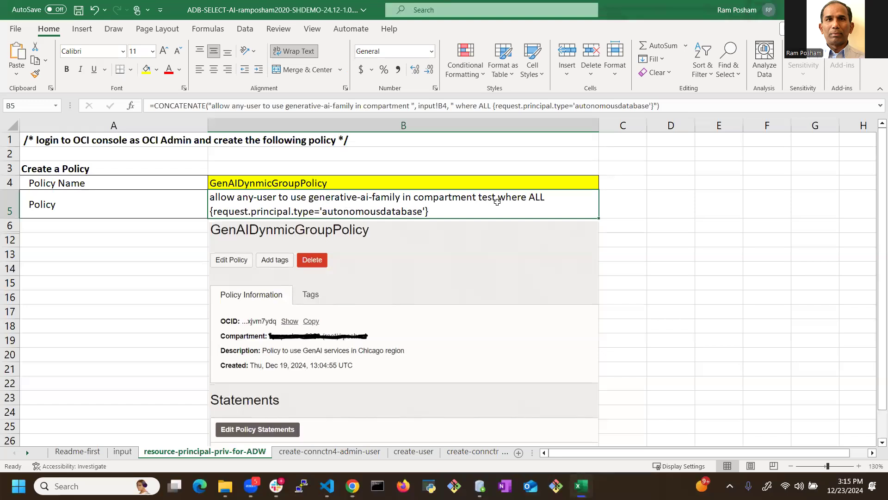
pyautogui.click(123, 452)
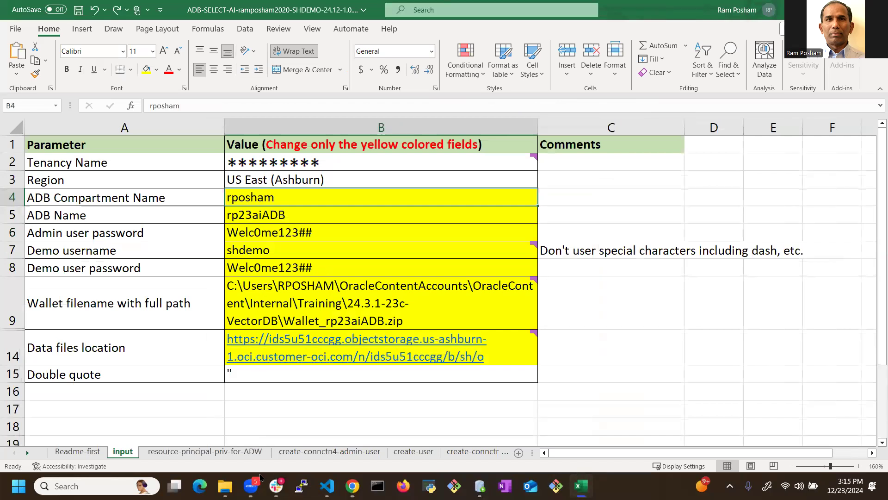
pyautogui.click(246, 454)
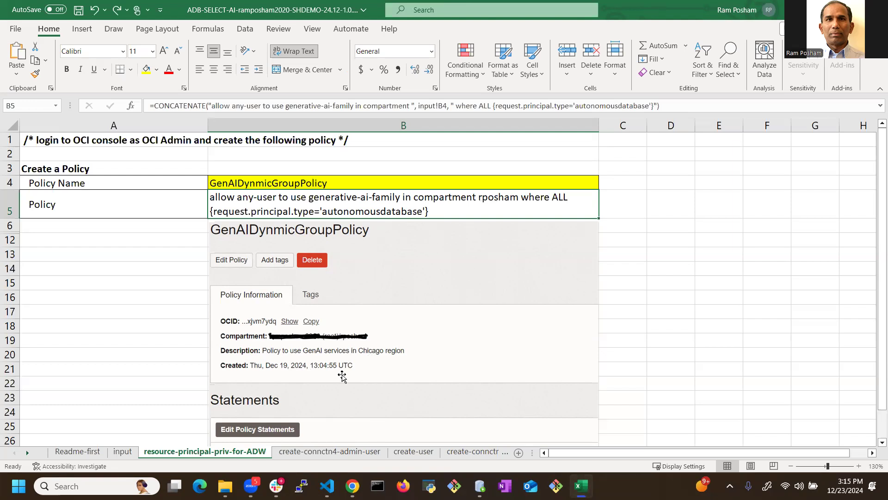
# Step: View the create-connctn4-admin-user sheet, switch to SQL Developer and open the properties of the rp23aiADB admin connection
pyautogui.click(329, 451)
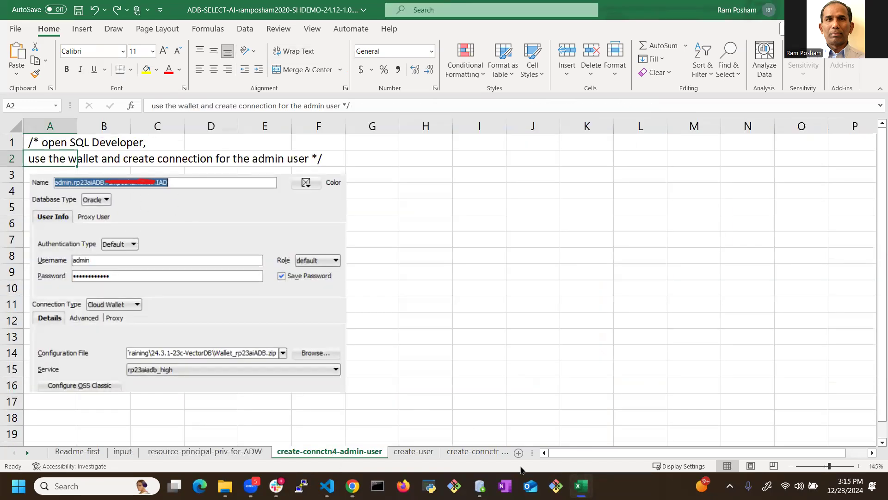
pyautogui.moveTo(480, 485)
pyautogui.click(478, 428)
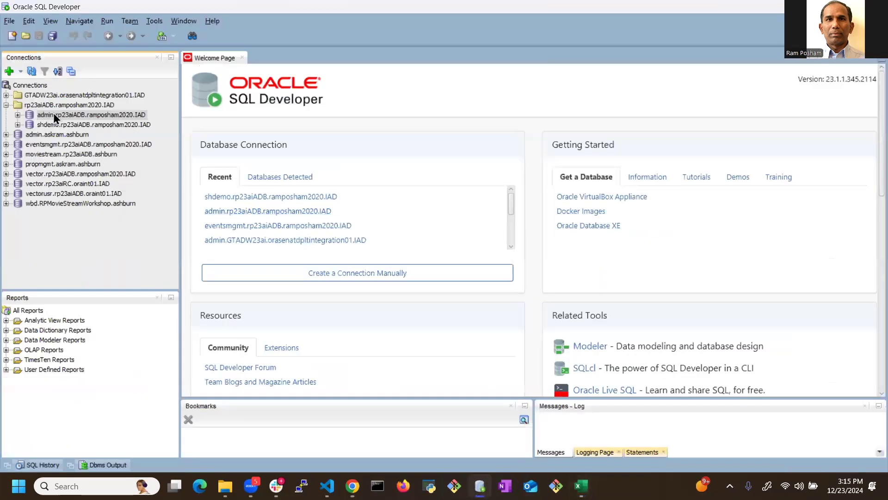
pyautogui.rightClick(85, 115)
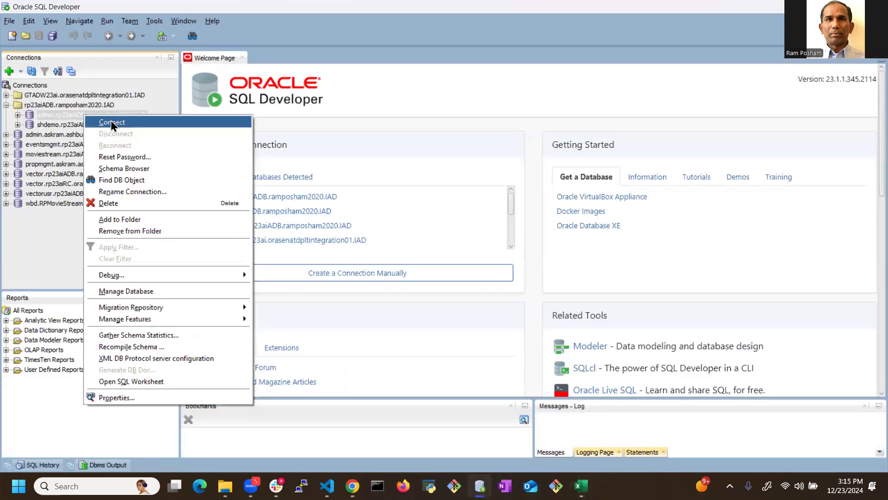
pyautogui.click(121, 397)
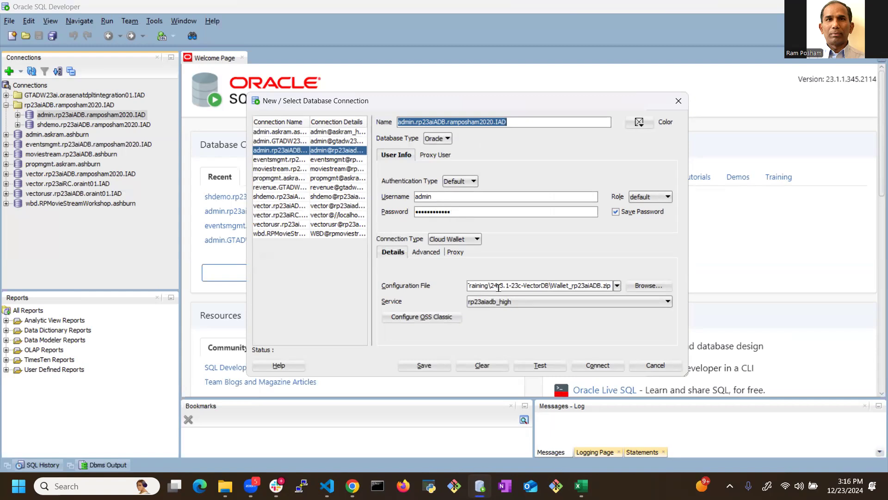
# Step: Inspect the services offered for the admin connection's cloud wallet, keeping rp23aiadb_high
pyautogui.click(566, 302)
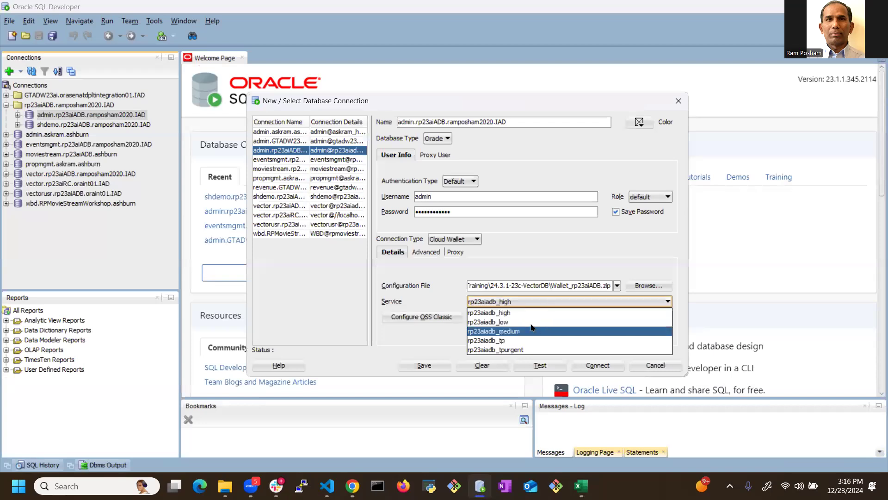
pyautogui.click(444, 287)
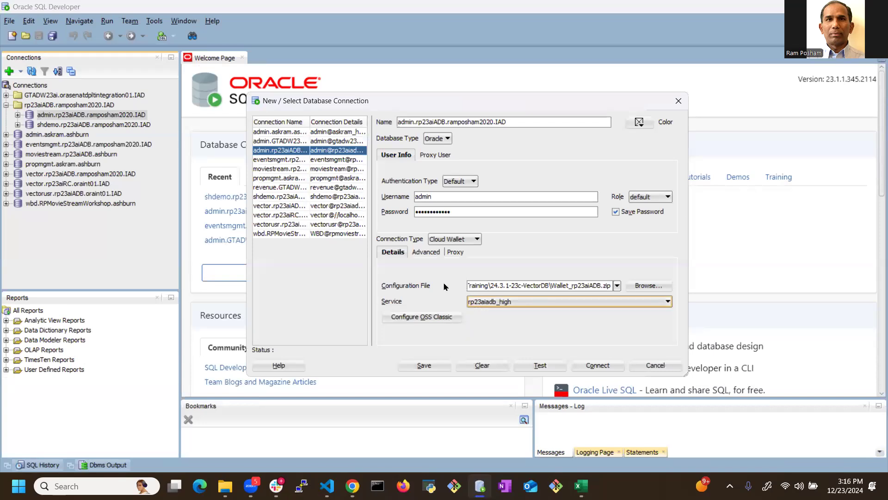
pyautogui.click(510, 302)
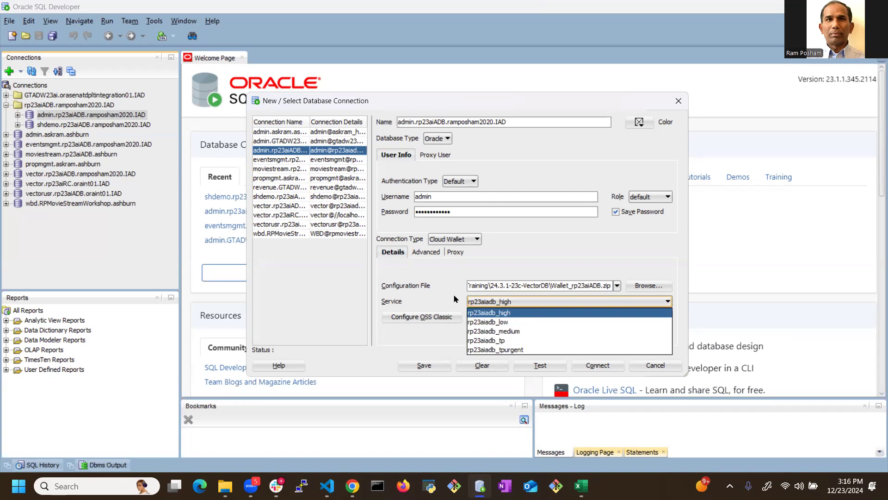
pyautogui.click(441, 290)
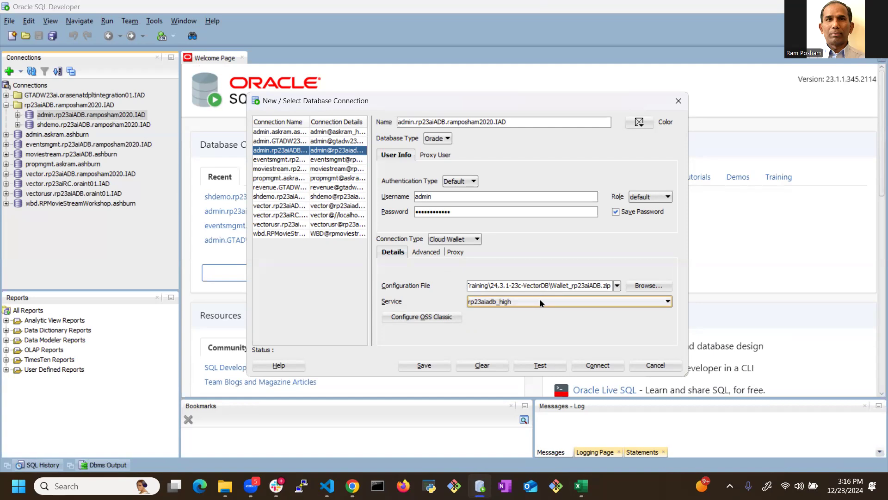
# Step: Switch to the Oracle Cloud page in Chrome and examine the network settings in the rp23aiADB database details
pyautogui.click(352, 485)
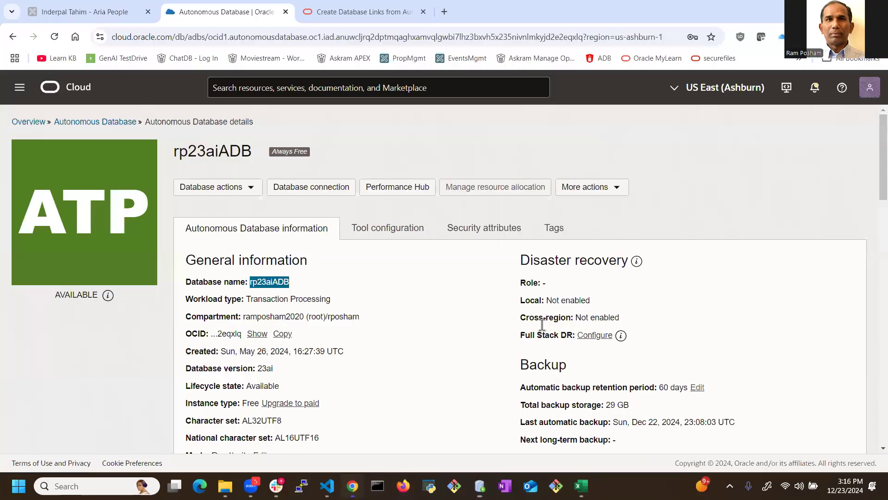
pyautogui.scroll(-6, 548, 324)
pyautogui.scroll(-2, 620, 228)
pyautogui.scroll(2, 620, 228)
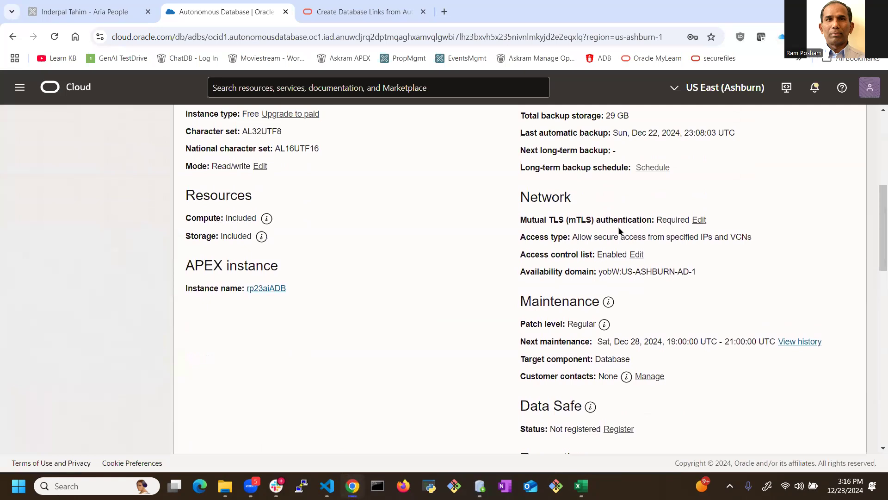
pyautogui.scroll(2, 615, 238)
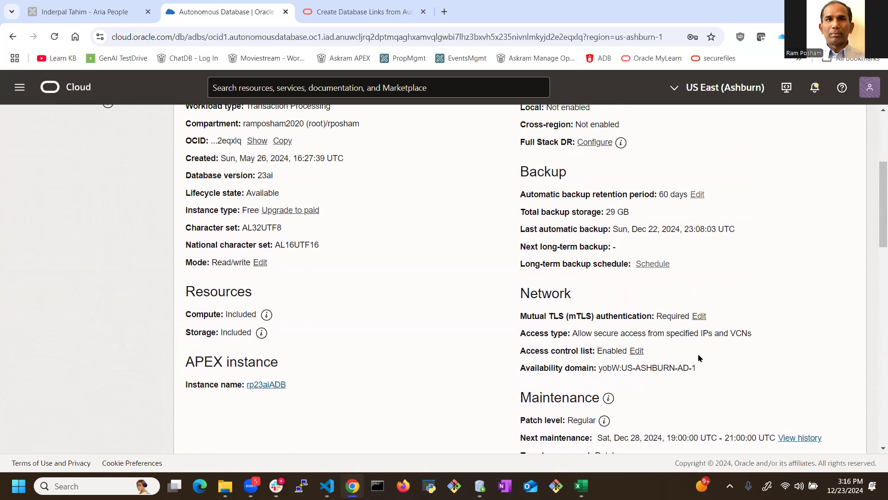
pyautogui.scroll(4, 699, 358)
pyautogui.scroll(-2, 698, 358)
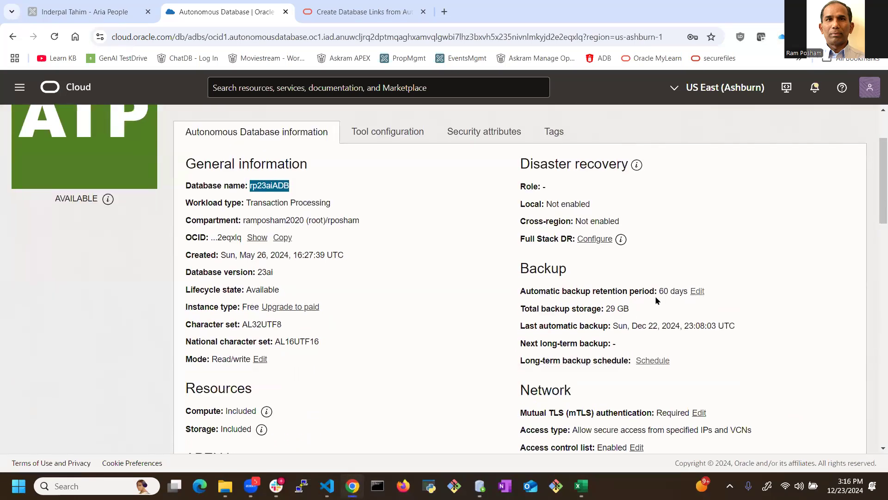
pyautogui.scroll(-2, 655, 390)
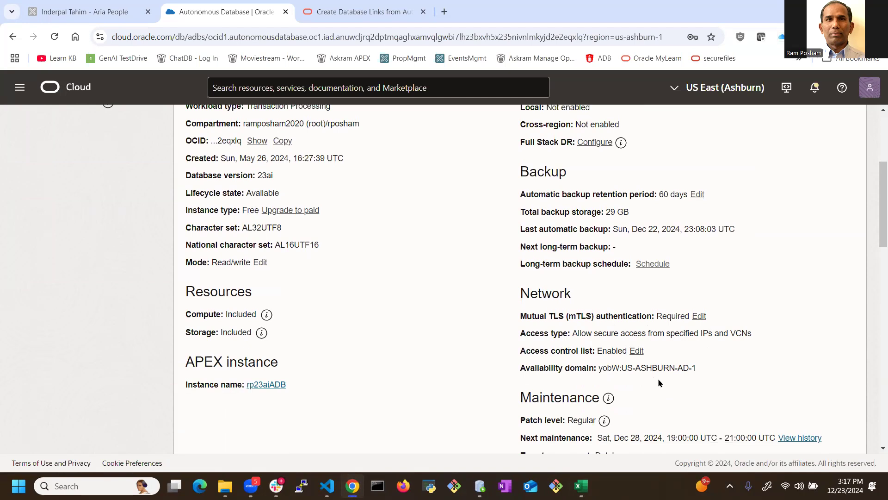
# Step: Inspect the database's access control list for allowed IP addresses and leave it without saving
pyautogui.scroll(-2, 636, 356)
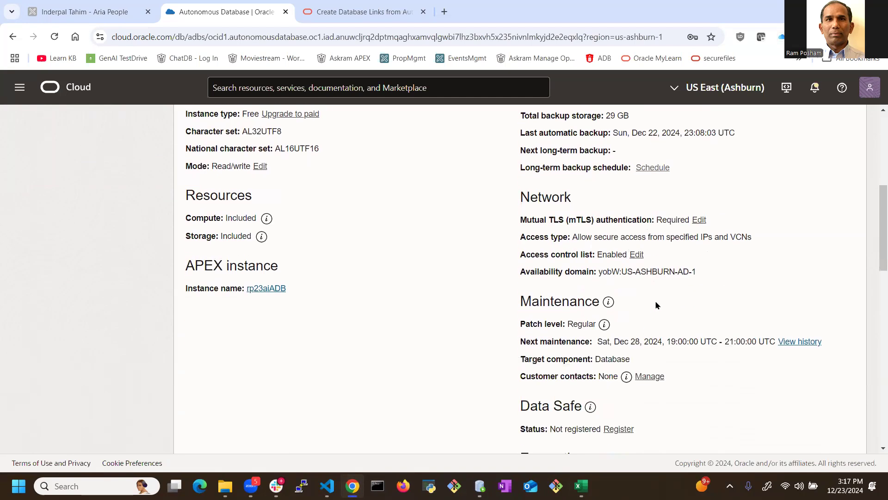
pyautogui.click(637, 256)
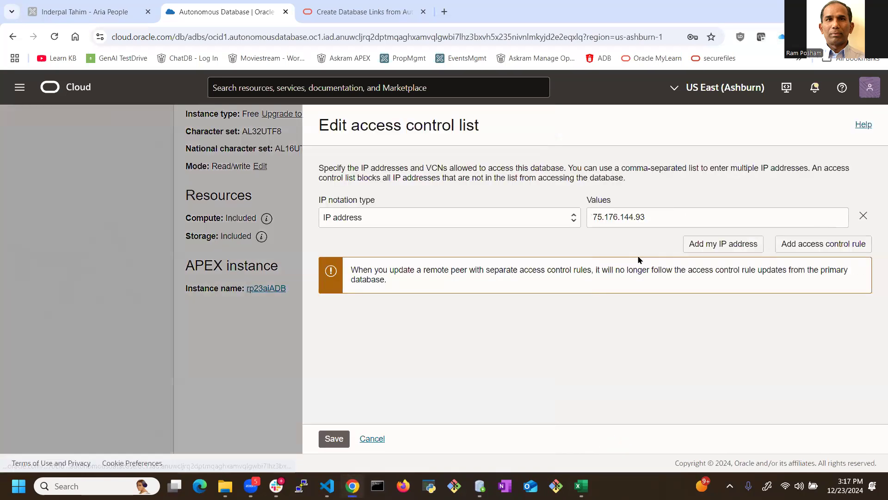
pyautogui.click(368, 443)
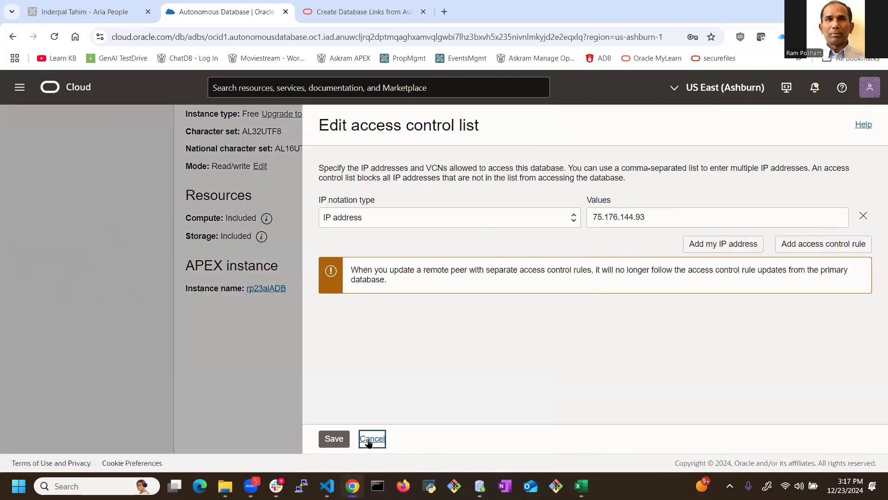
pyautogui.scroll(2, 655, 344)
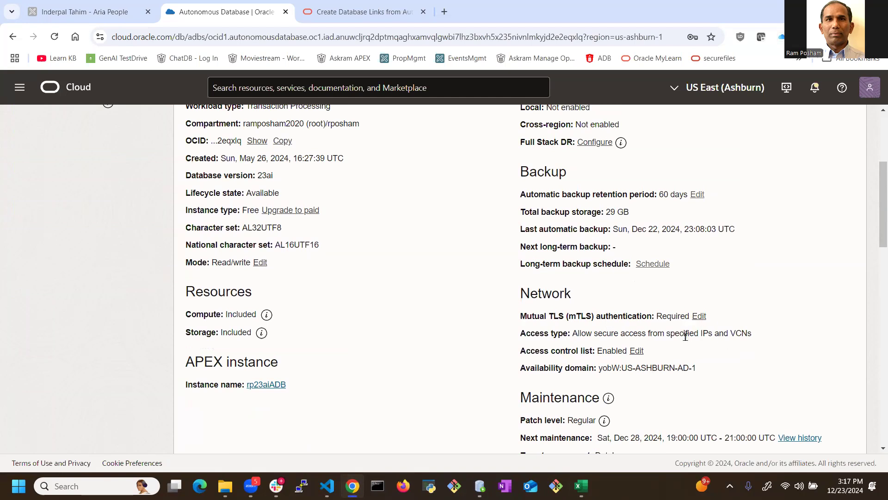
pyautogui.scroll(-2, 684, 336)
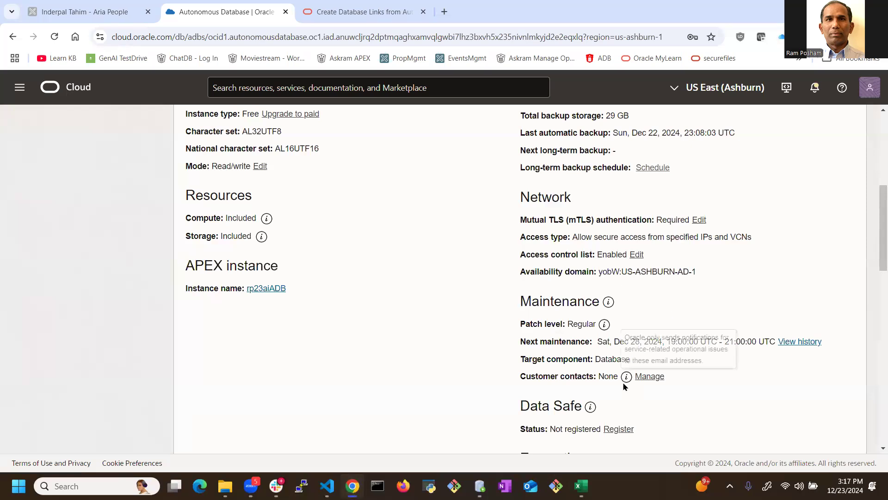
# Step: Return to SQL Developer through Excel and dismiss the admin connection's properties without saving
pyautogui.click(581, 486)
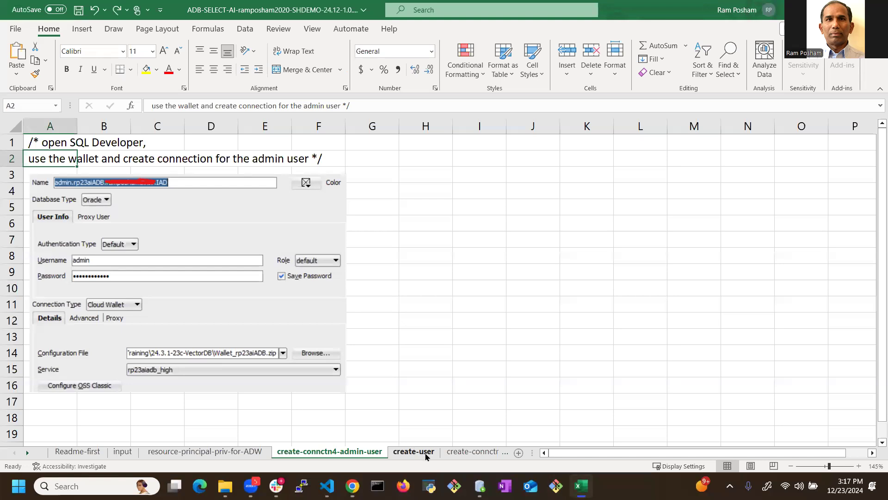
pyautogui.click(480, 486)
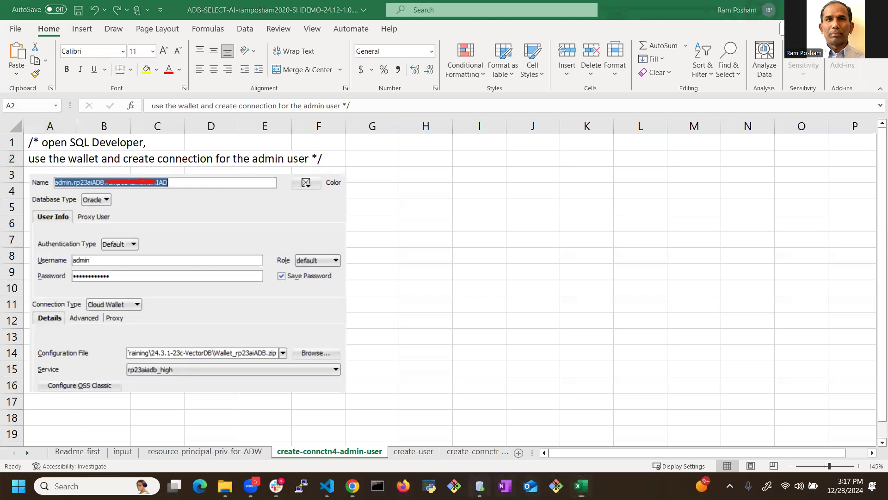
pyautogui.click(655, 365)
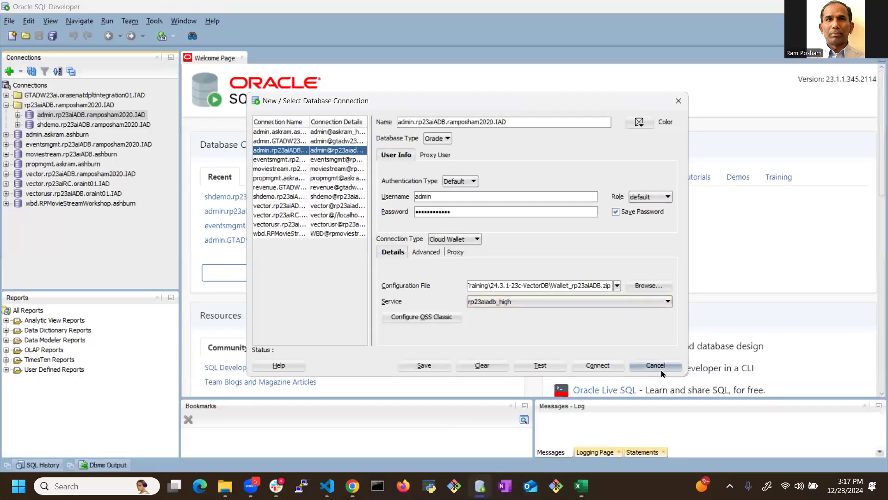
pyautogui.click(97, 125)
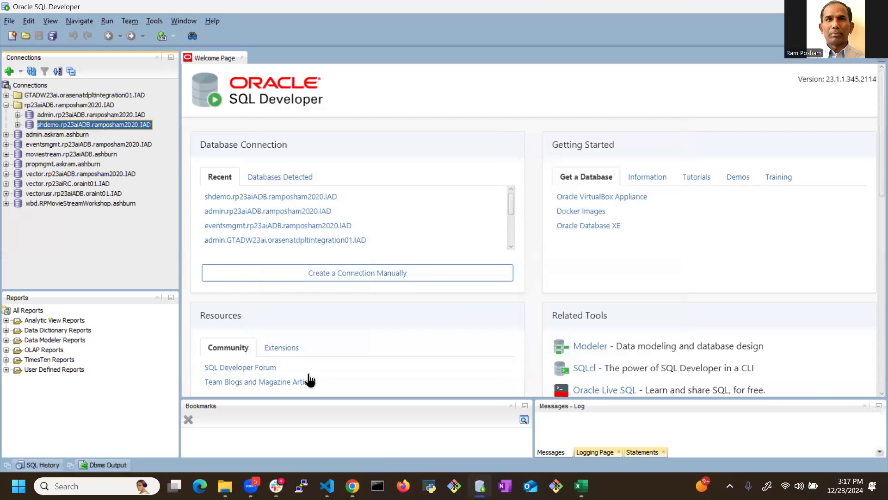
pyautogui.hotkey('alt', 'Tab')
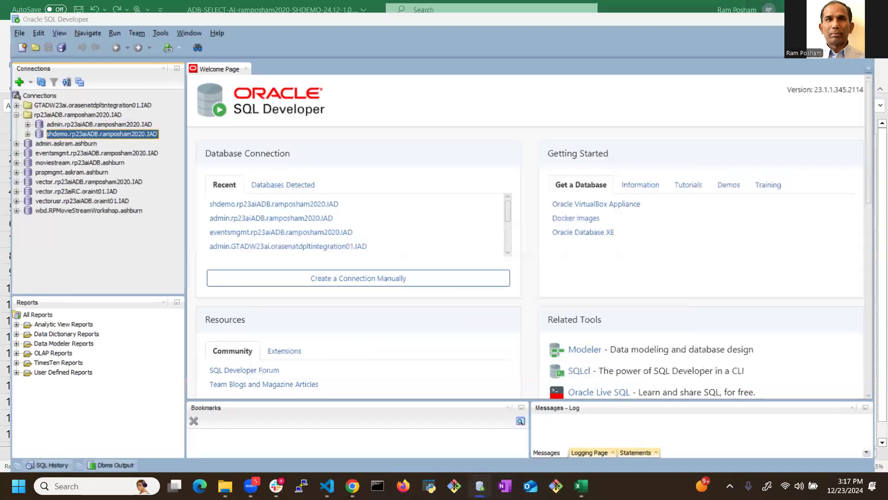
pyautogui.hotkey('alt', 'Tab')
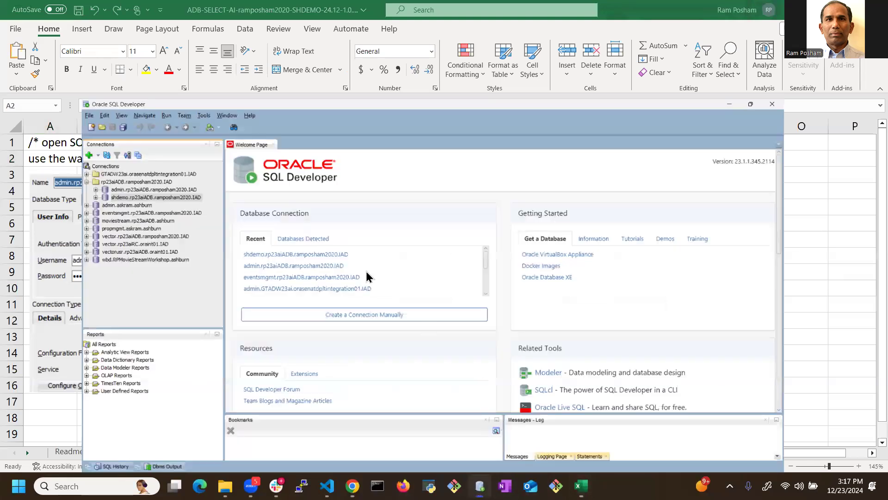
# Step: Connect to rp23aiADB as the admin user and open a SQL worksheet for that connection
pyautogui.click(17, 115)
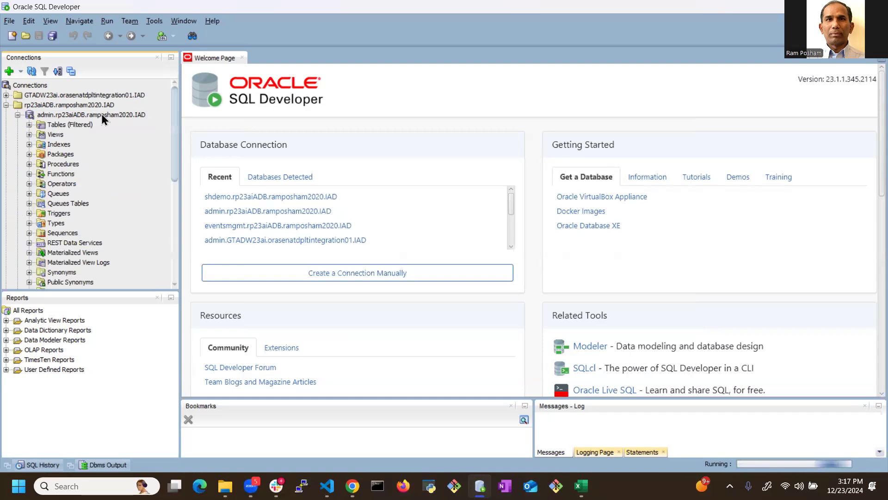
pyautogui.click(96, 116)
pyautogui.rightClick(96, 115)
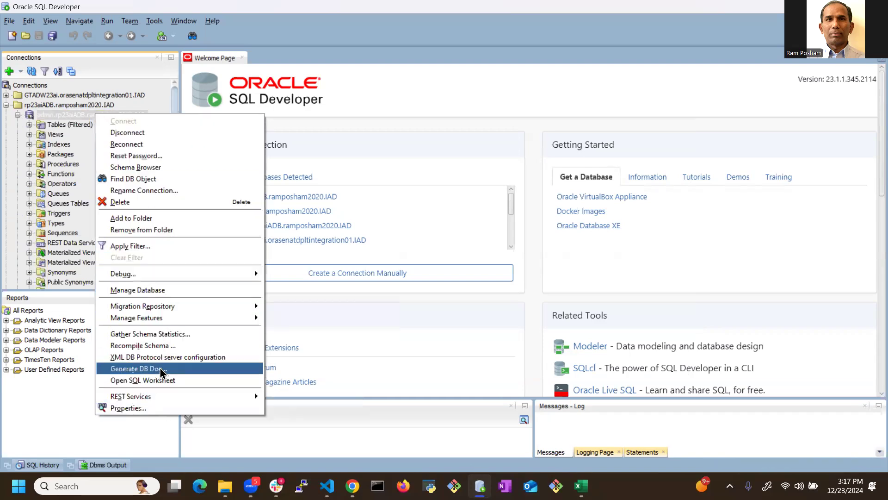
pyautogui.click(154, 380)
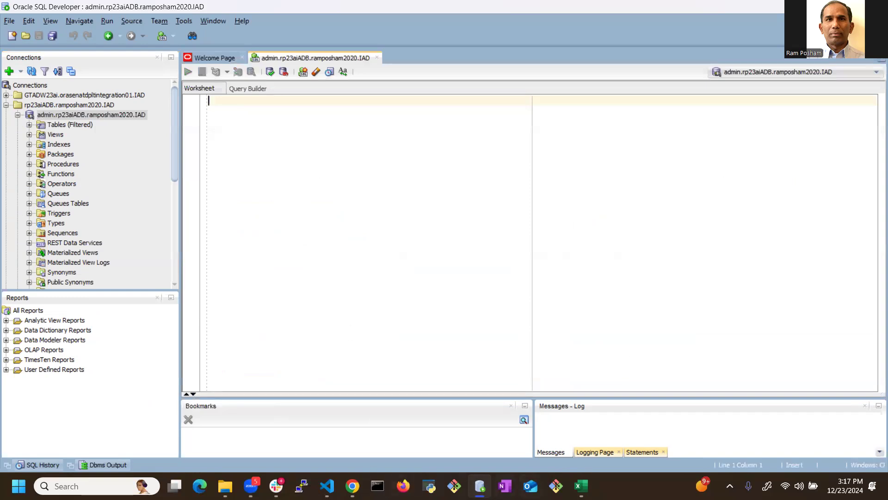
# Step: Switch to Excel, check the input sheet's parameters and return to the create-connctn4-admin-user sheet
pyautogui.hotkey('alt', 'Tab')
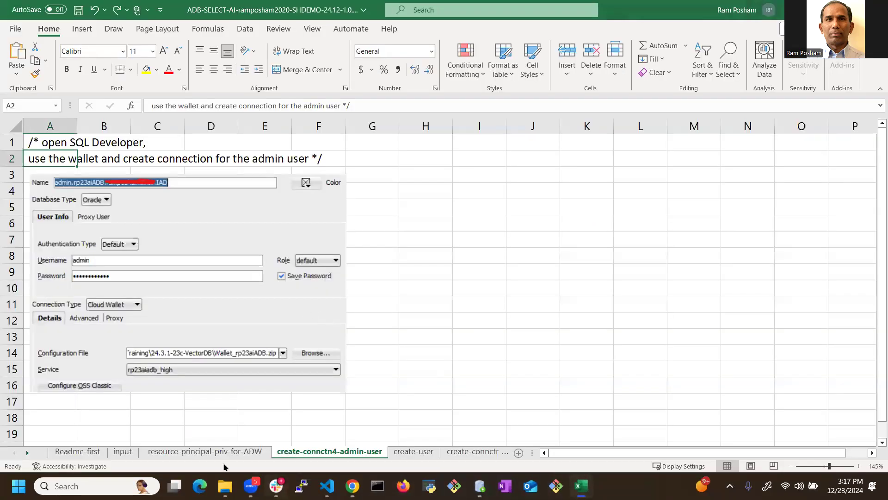
pyautogui.click(121, 452)
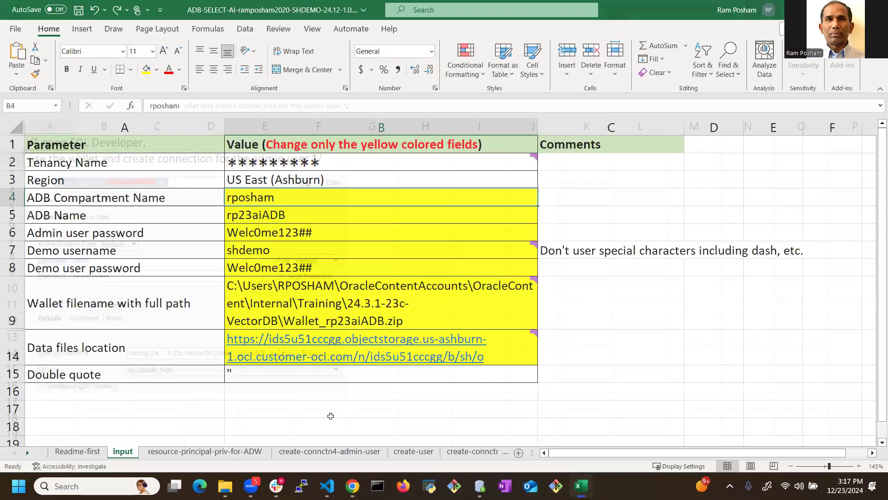
pyautogui.click(305, 451)
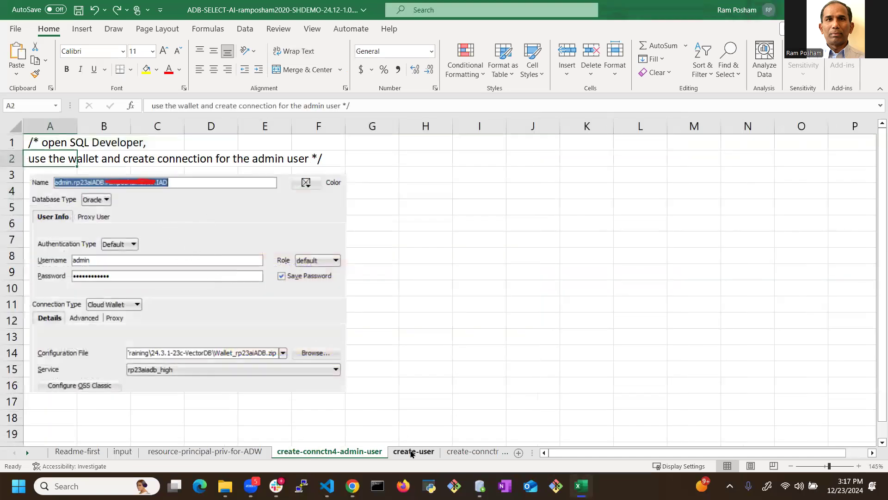
# Step: Copy the whole script column from the create-user sheet and paste it into the admin SQL worksheet in SQL Developer
pyautogui.click(412, 452)
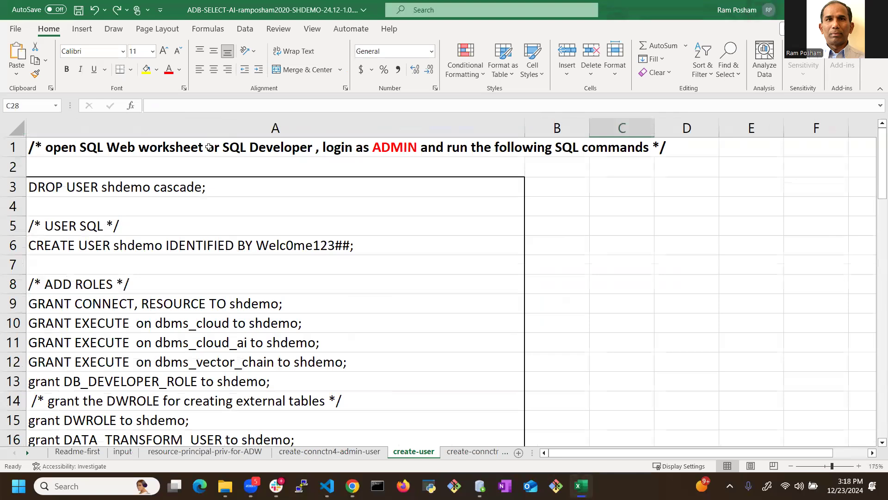
pyautogui.click(214, 121)
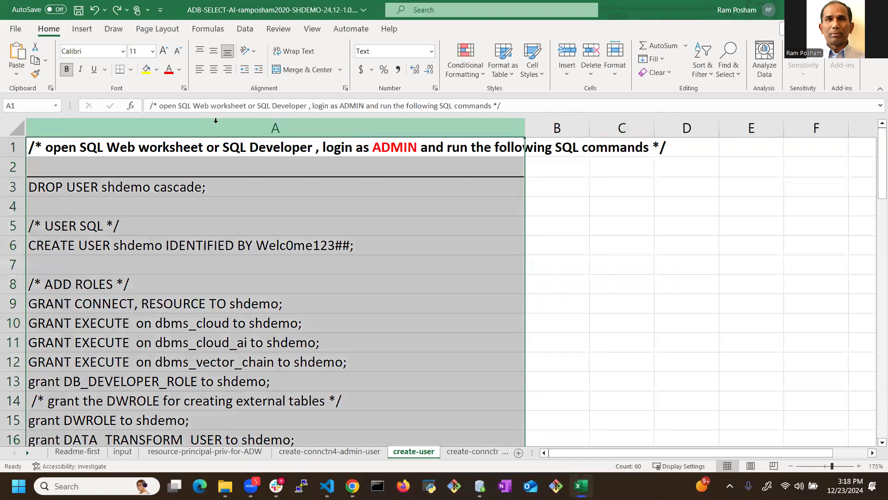
pyautogui.hotkey('ctrl', 'c')
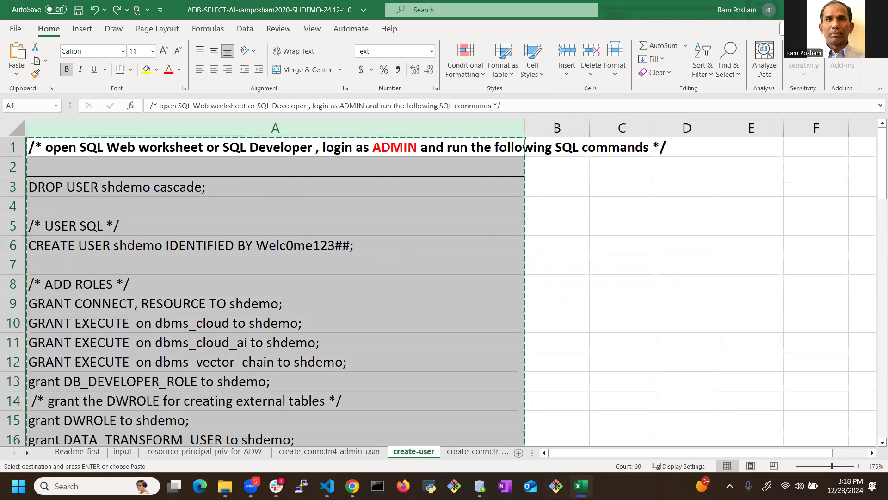
pyautogui.click(480, 485)
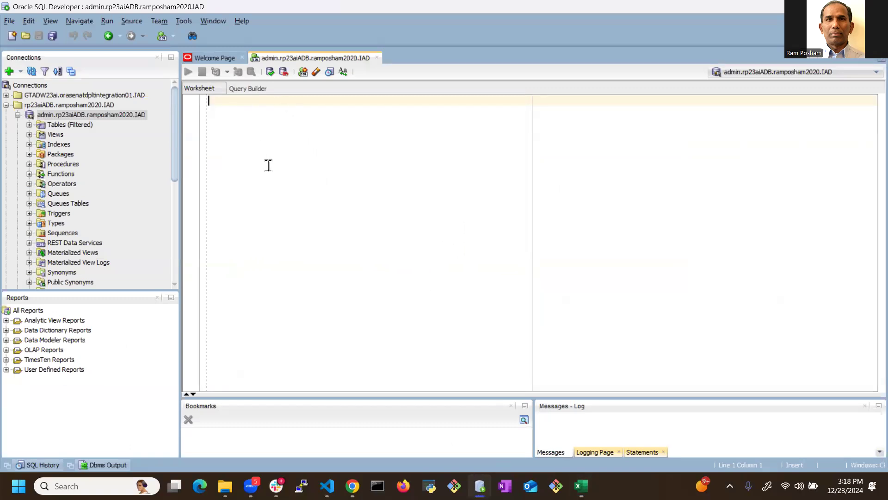
pyautogui.hotkey('ctrl', 'v')
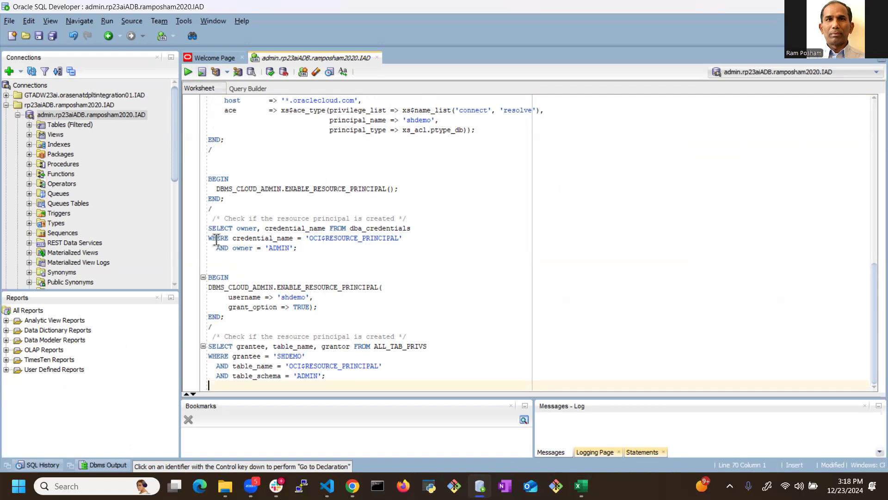
# Step: Collapse the admin connection, connect to rp23aiADB as the shdemo user and open a SQL worksheet for that connection
pyautogui.click(17, 115)
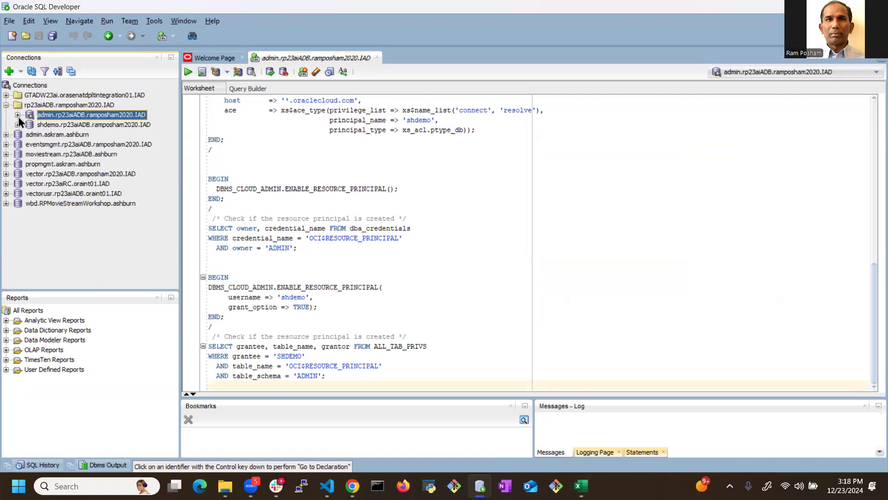
pyautogui.click(51, 125)
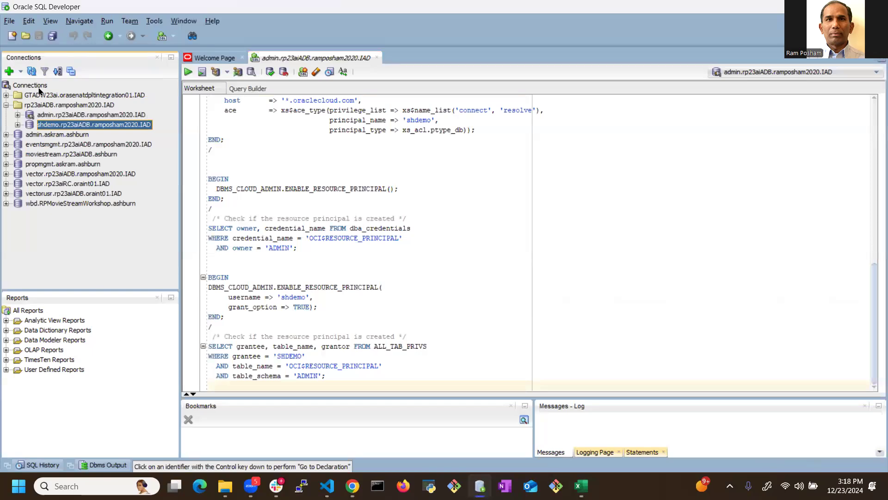
pyautogui.click(17, 125)
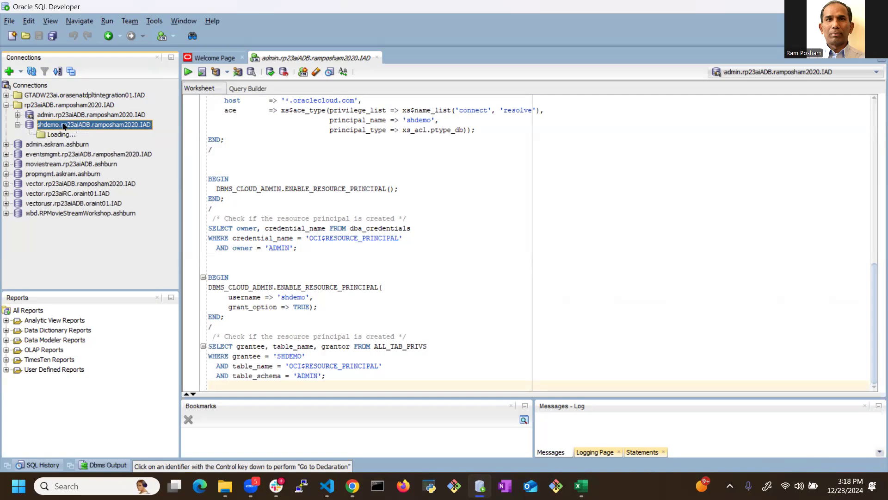
pyautogui.rightClick(91, 126)
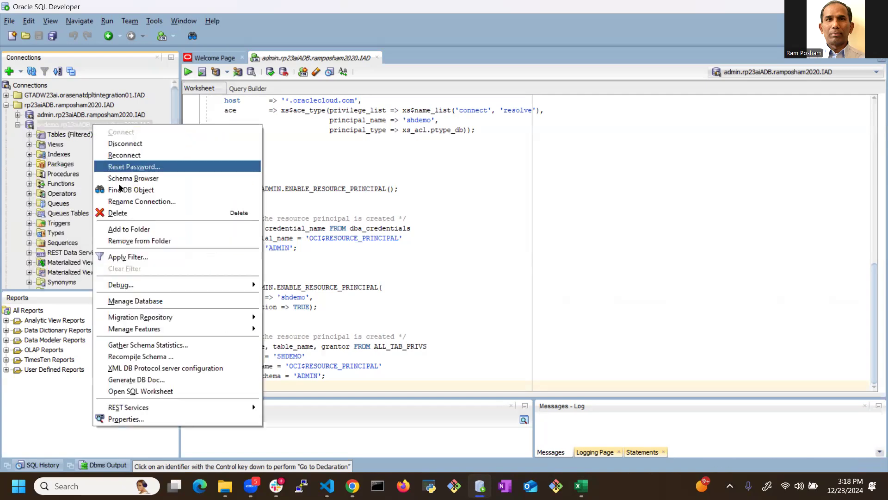
pyautogui.click(135, 391)
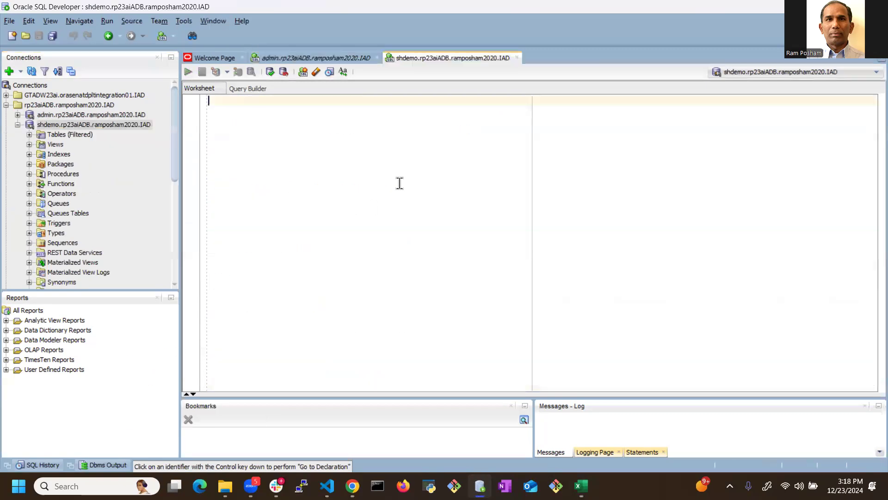
# Step: Close the admin connection's SQL worksheet without saving its changes
pyautogui.click(361, 62)
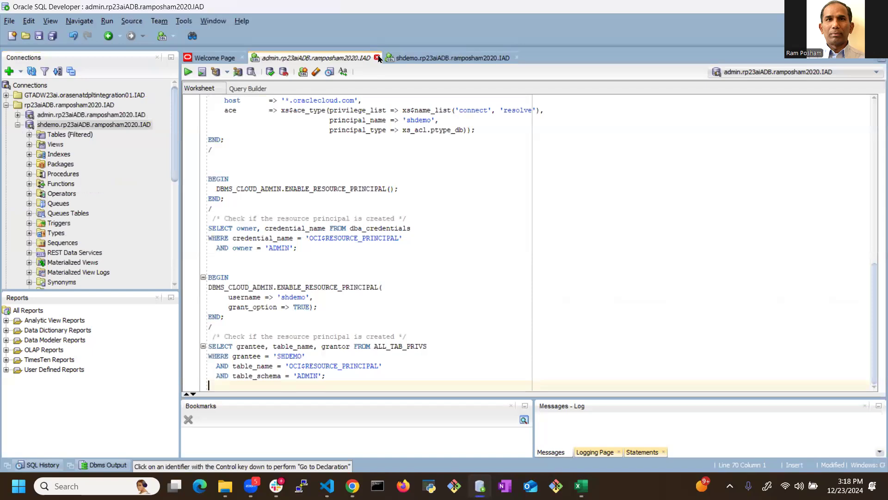
pyautogui.click(377, 58)
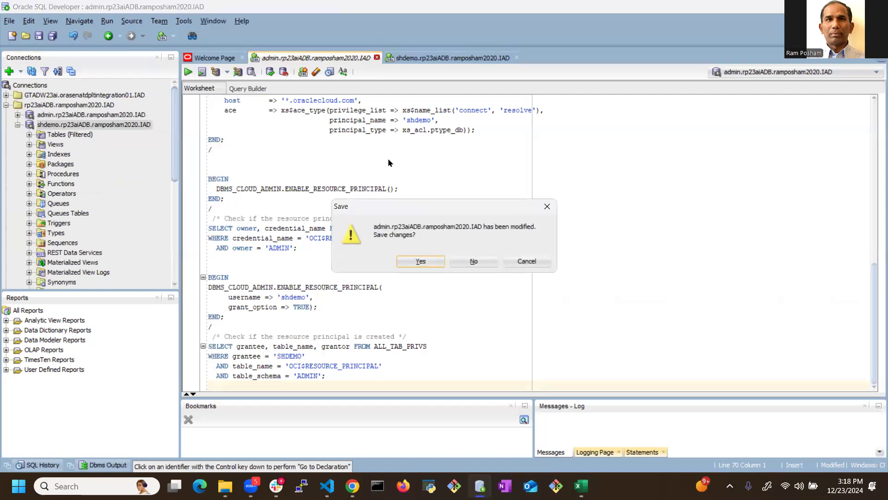
pyautogui.click(472, 261)
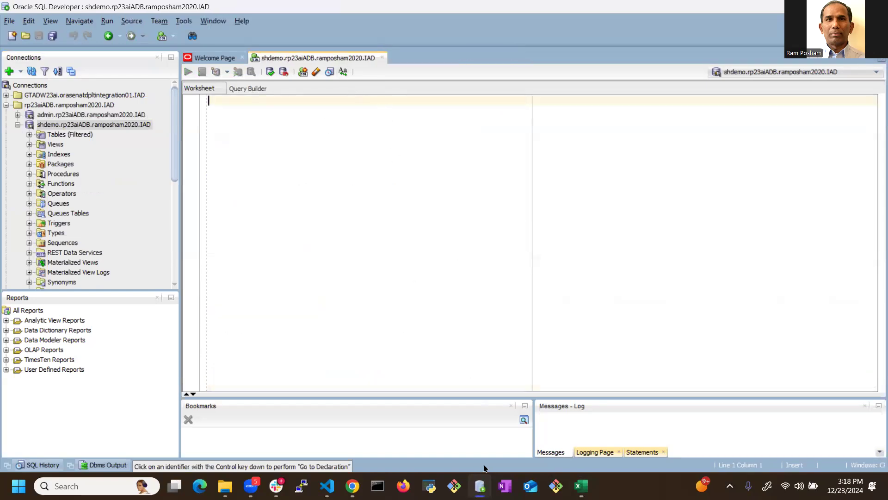
# Step: Switch to Excel, review the create-connctn4-demo-user sheet and open the create-obj-storage-credential sheet to check the OCI username and token fields
pyautogui.click(582, 486)
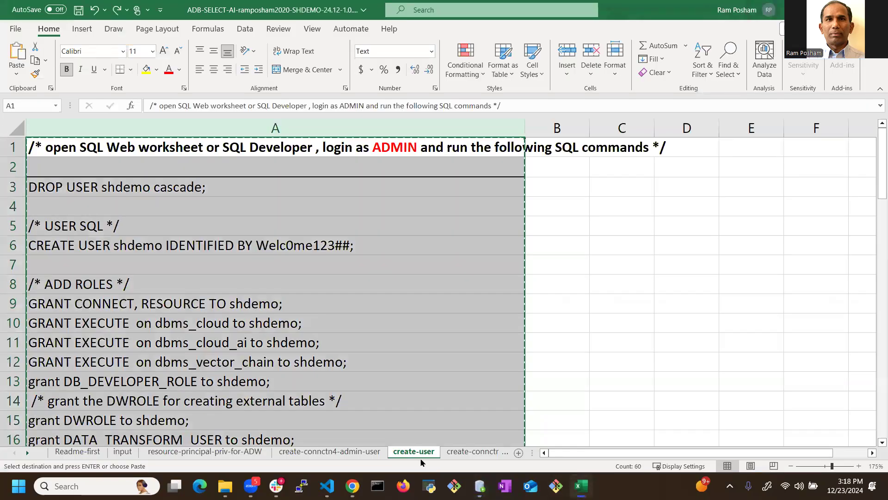
pyautogui.click(473, 451)
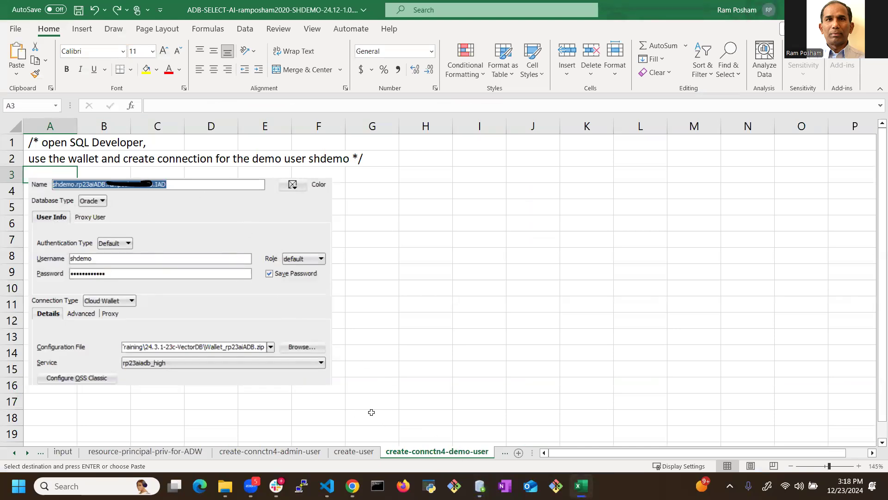
pyautogui.click(504, 452)
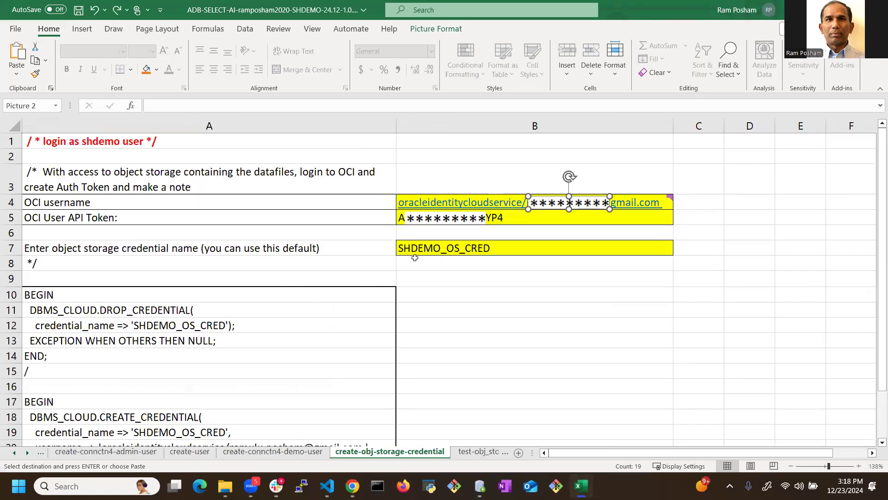
pyautogui.moveTo(465, 208)
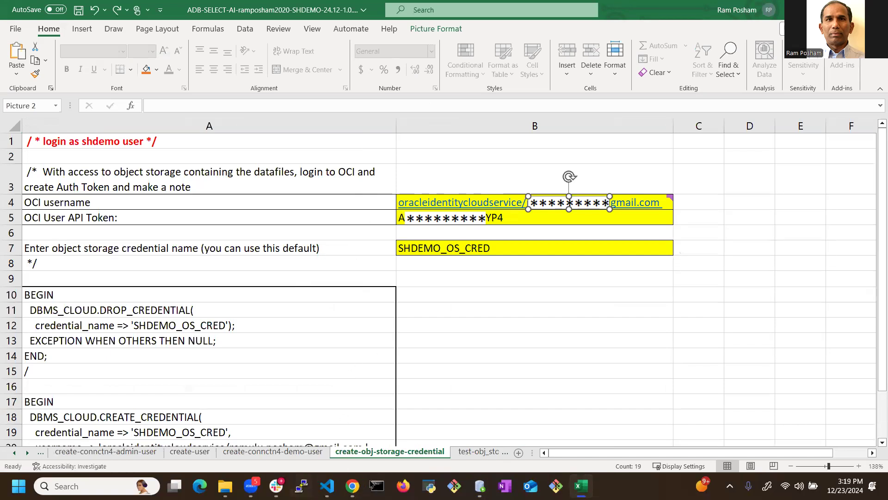
# Step: Switch to Chrome, open the signed-in user's OCI profile and show its auth tokens
pyautogui.click(353, 486)
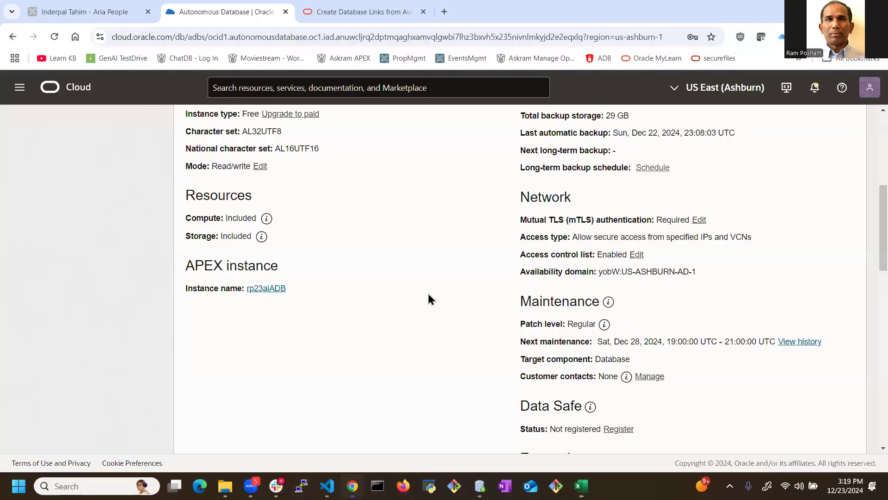
pyautogui.click(868, 93)
pyautogui.click(775, 138)
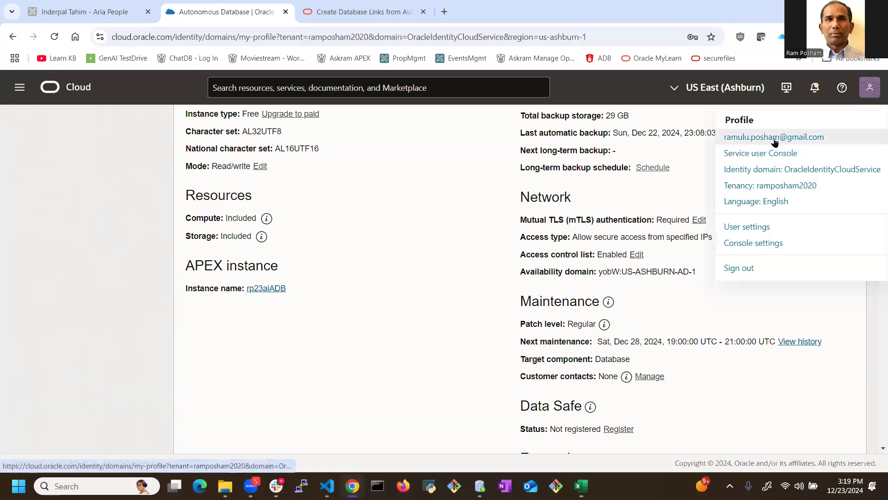
pyautogui.scroll(-5, 33, 249)
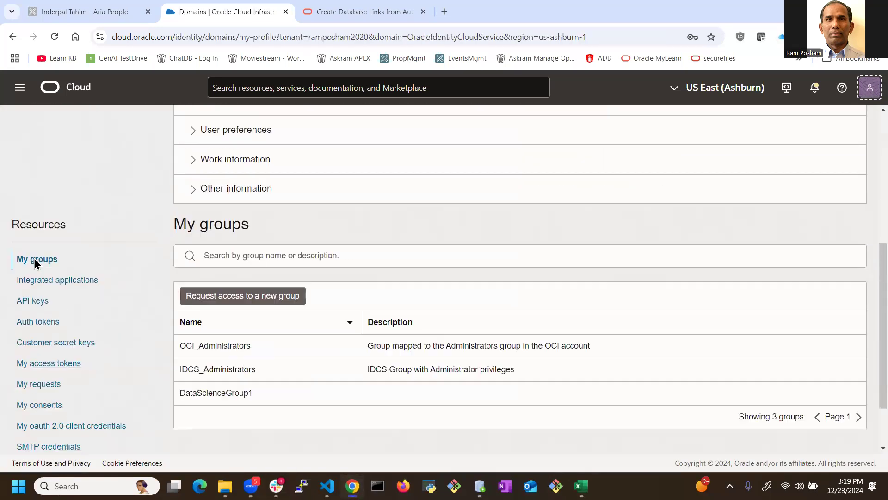
pyautogui.scroll(-1, 37, 263)
pyautogui.click(41, 287)
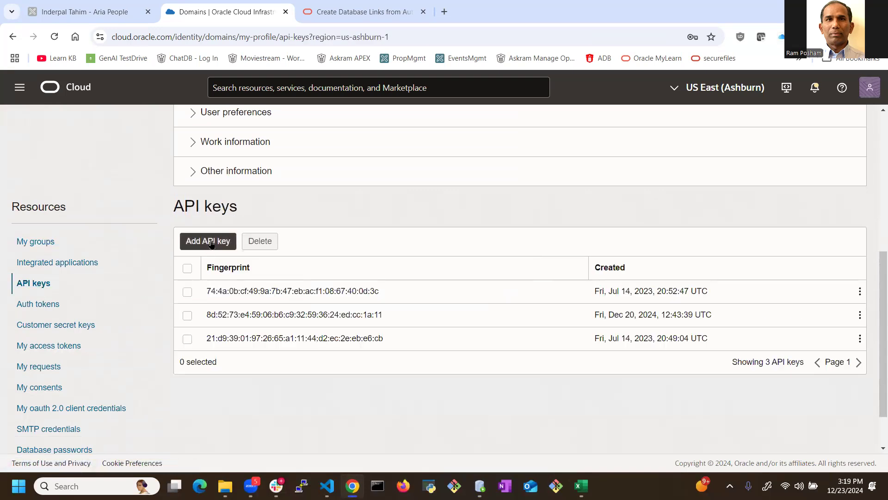
pyautogui.click(54, 304)
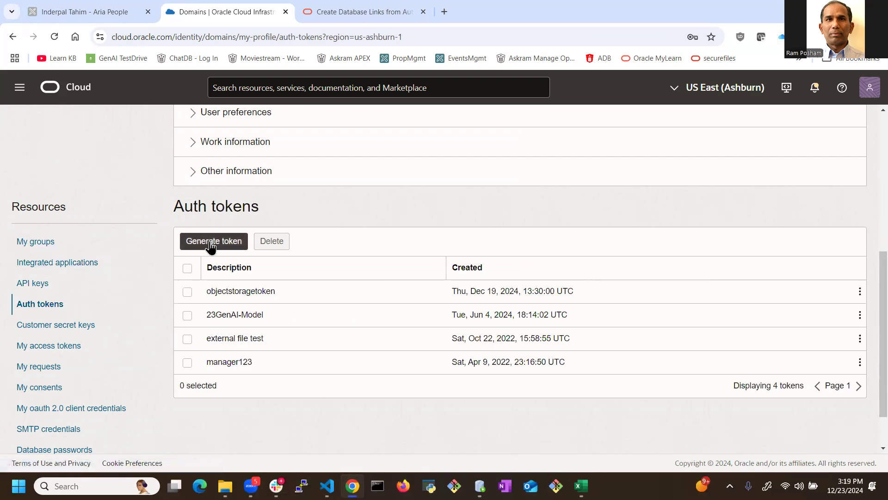
# Step: Generate a new auth token with the description "demo" and close the token form
pyautogui.click(218, 242)
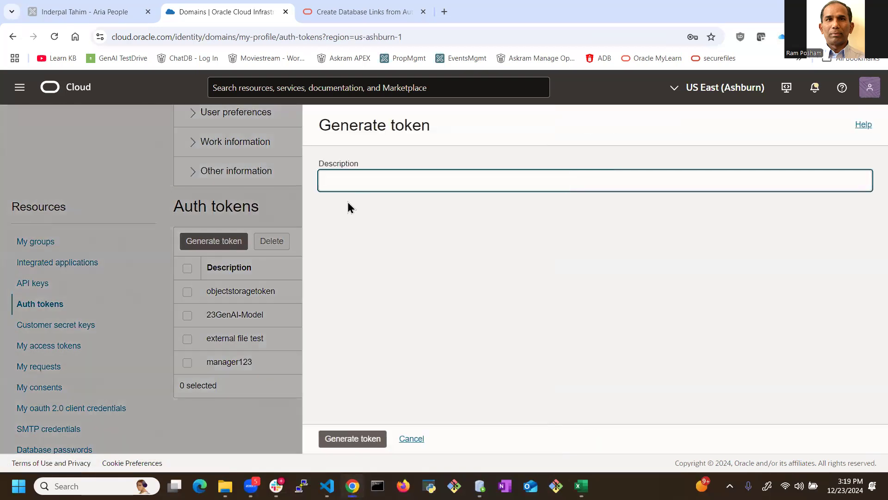
pyautogui.write('demo')
pyautogui.click(367, 443)
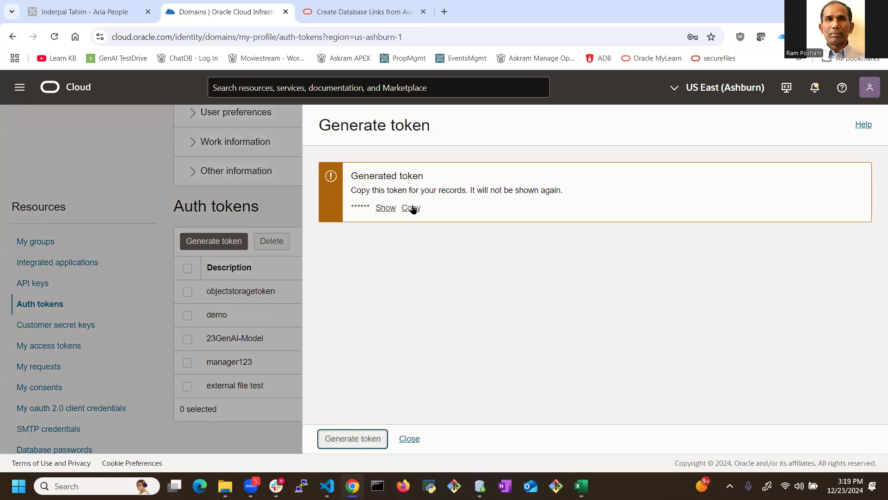
pyautogui.click(418, 443)
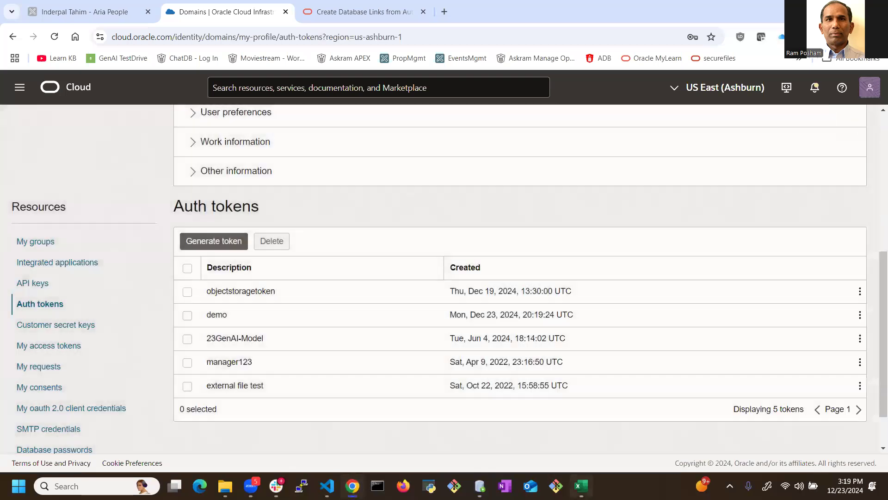
# Step: Check the OCI username's comment in Excel against the identity domain shown in the OCI profile in Chrome, and return to Excel
pyautogui.hotkey('alt', 'Tab')
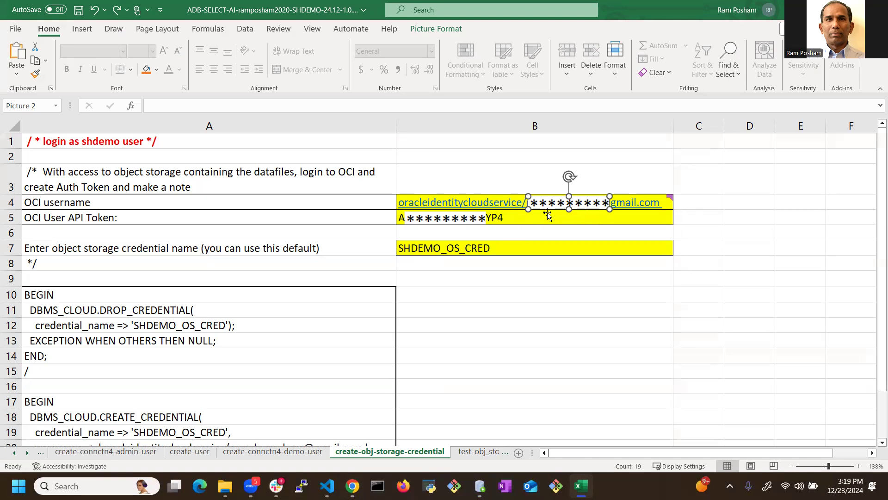
pyautogui.moveTo(449, 205)
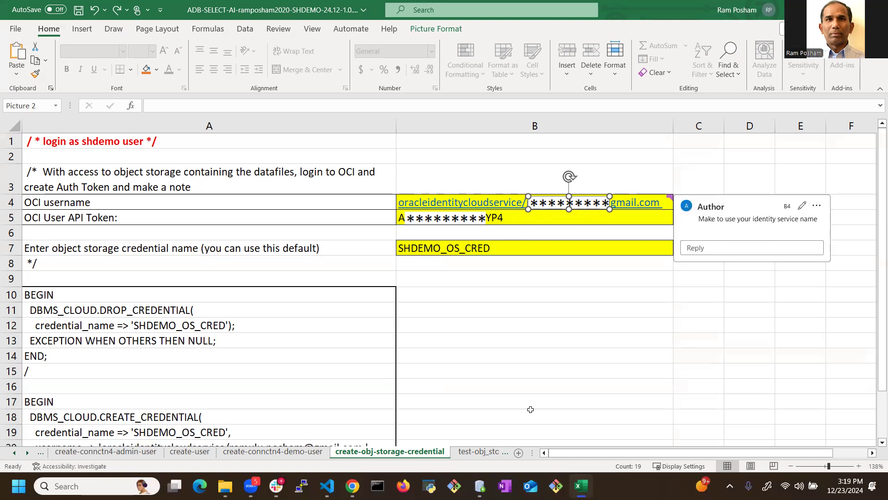
pyautogui.click(352, 485)
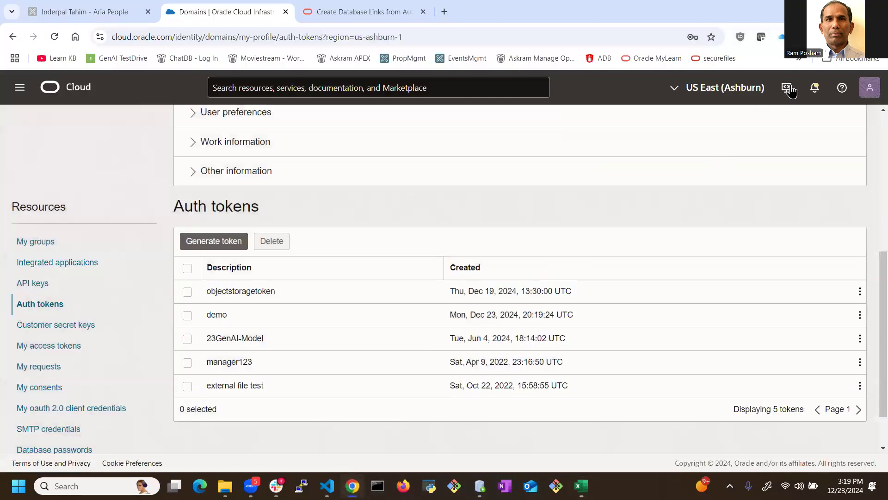
pyautogui.click(870, 88)
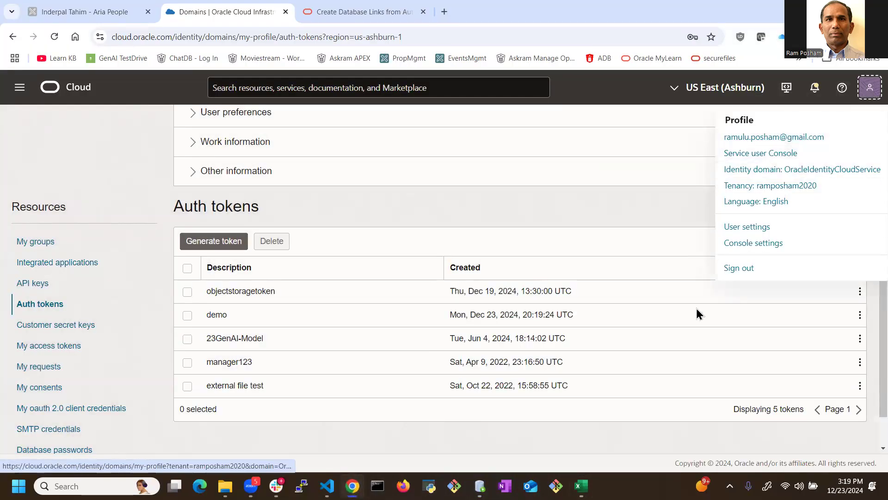
pyautogui.hotkey('alt', 'Tab')
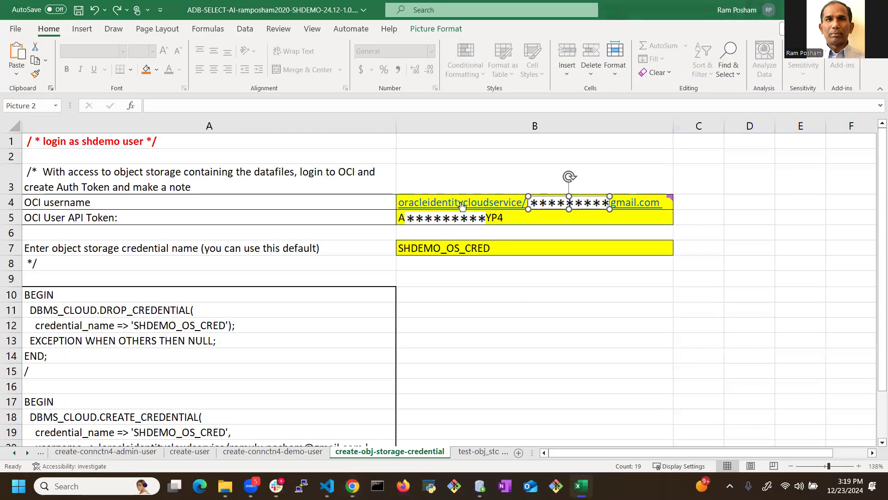
pyautogui.moveTo(464, 206)
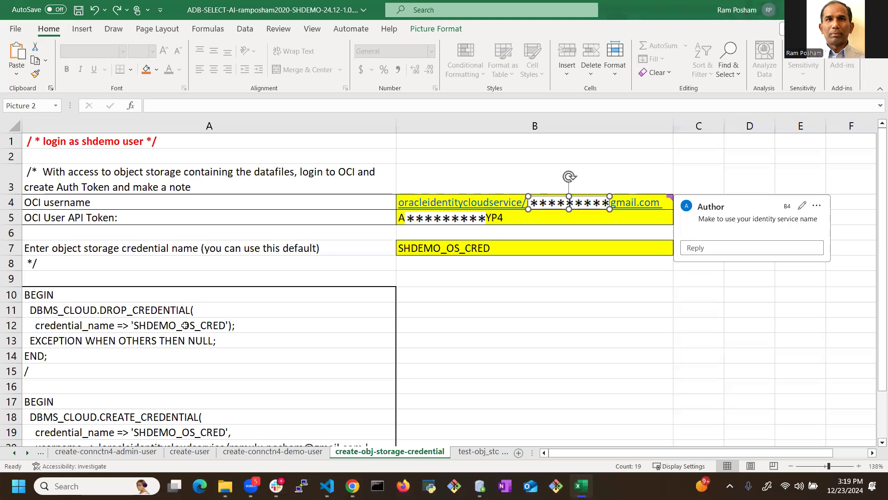
# Step: Select the credential script column, check the shdemo worksheet in SQL Developer, and open the test-obj_storage-credential sheet in Excel
pyautogui.click(209, 124)
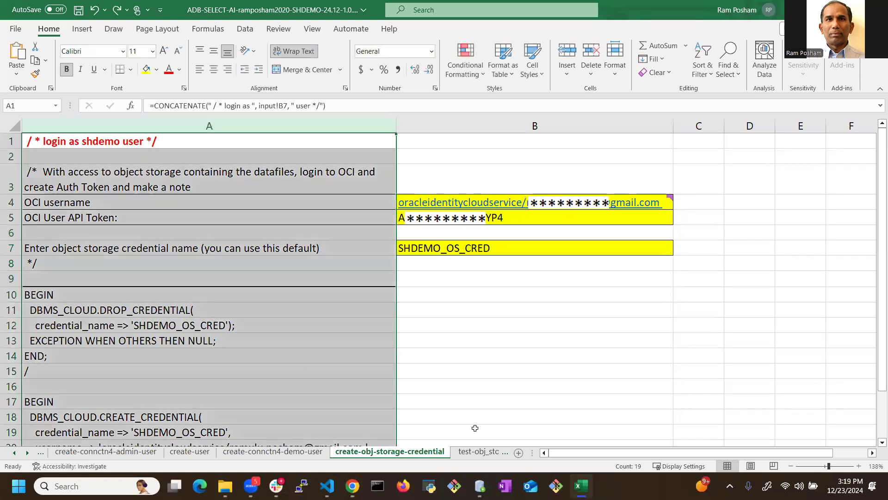
pyautogui.click(480, 486)
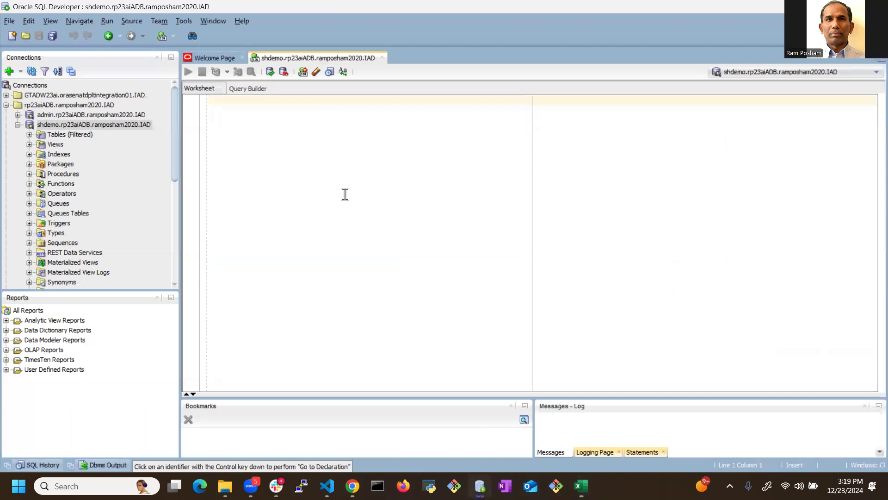
pyautogui.hotkey('alt', 'Tab')
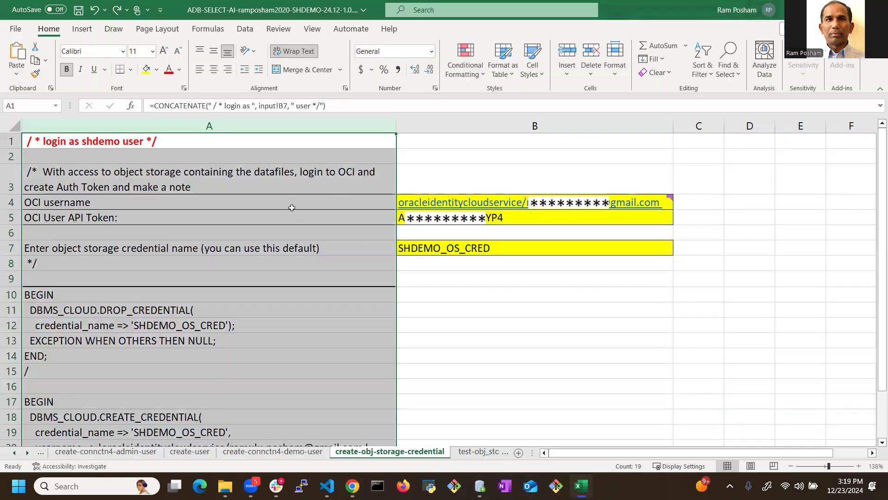
pyautogui.click(480, 485)
pyautogui.hotkey('alt', 'Tab')
pyautogui.click(474, 453)
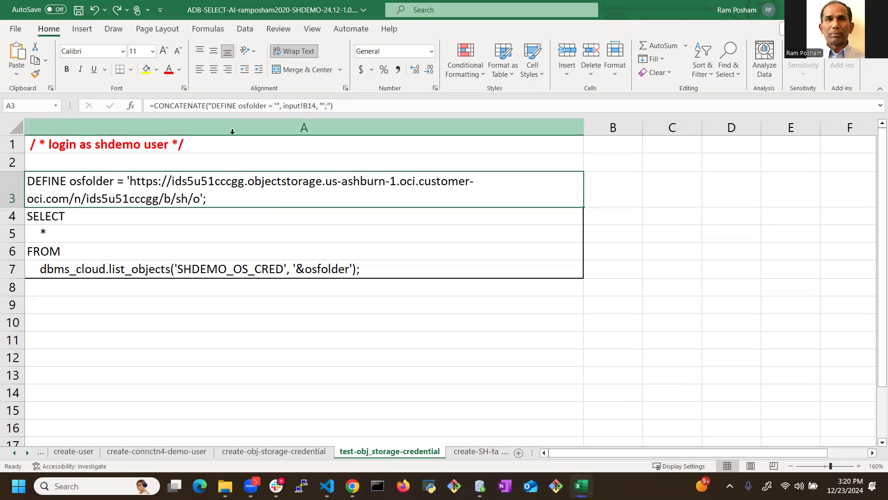
# Step: Open the create-SH-tables-with-csv sheet and examine the osfolder definition in A3 and the external table creation script
pyautogui.click(484, 457)
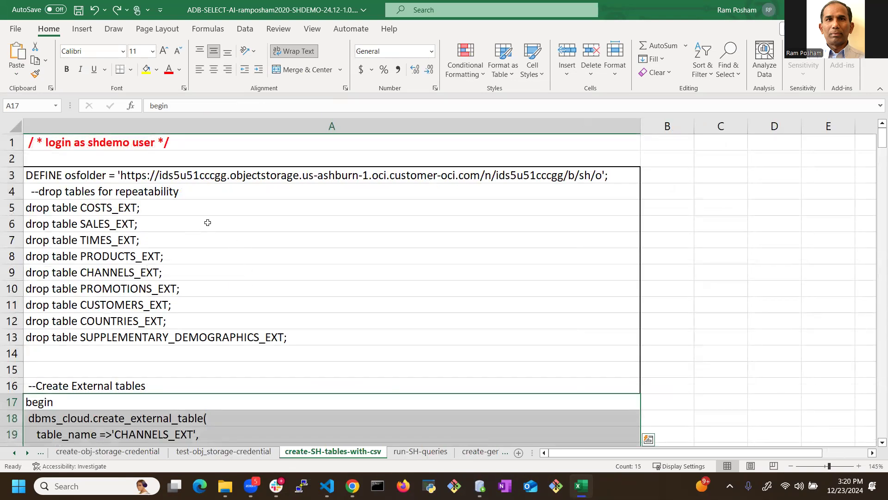
pyautogui.scroll(-3, 233, 232)
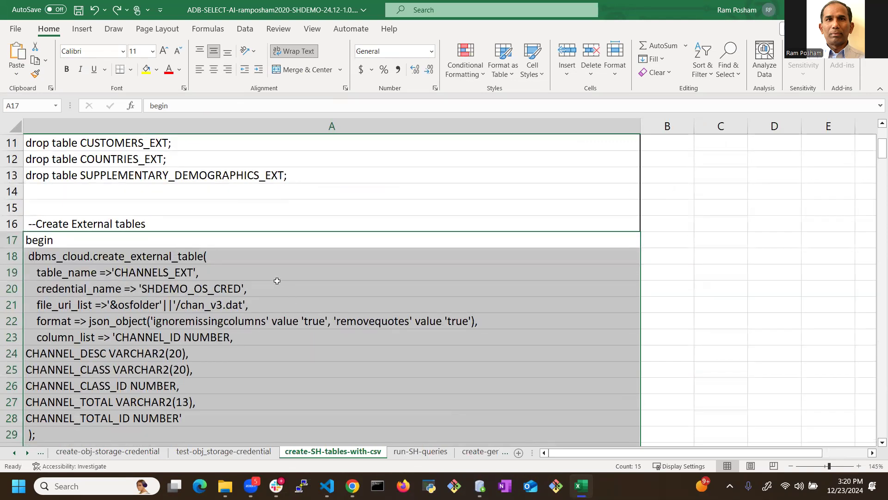
pyautogui.scroll(3, 277, 281)
pyautogui.click(288, 178)
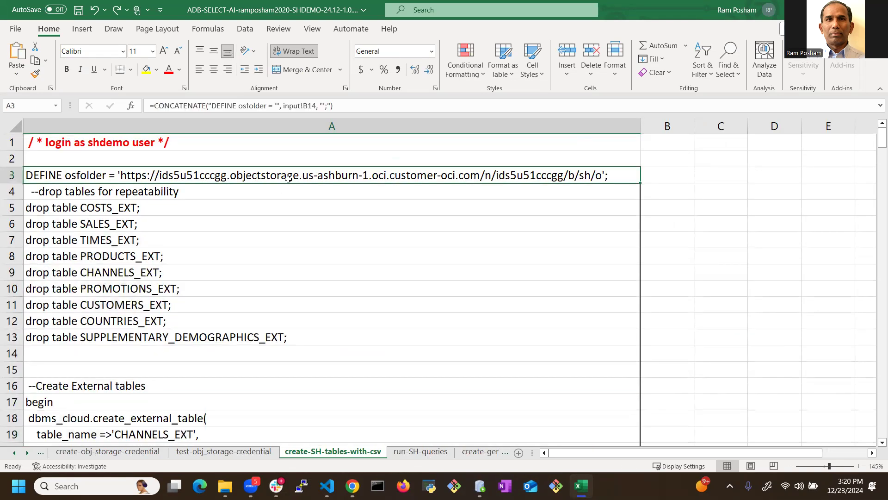
pyautogui.scroll(-3, 292, 250)
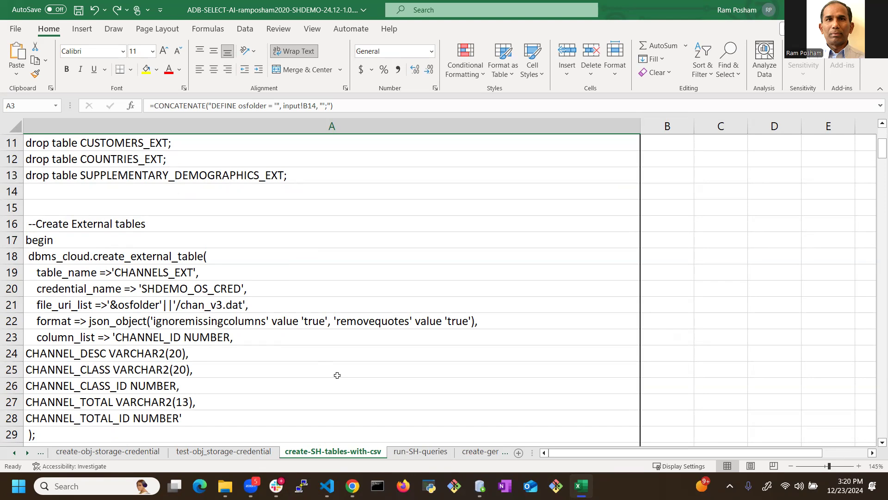
pyautogui.scroll(-20, 337, 375)
pyautogui.scroll(-20, 267, 269)
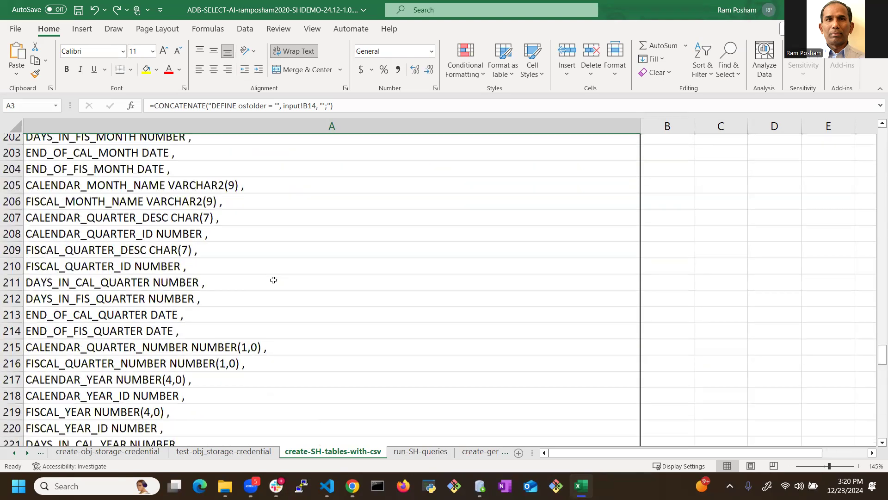
# Step: Review the external table count queries, the physical table drop and create statements, and the final count queries at the script's end
pyautogui.scroll(-20, 276, 280)
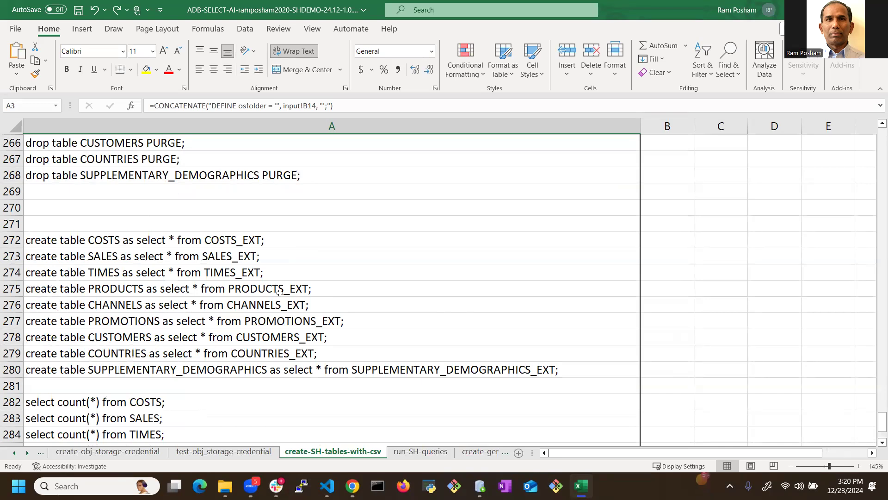
pyautogui.scroll(-3, 174, 283)
pyautogui.scroll(3, 172, 288)
pyautogui.scroll(8, 221, 255)
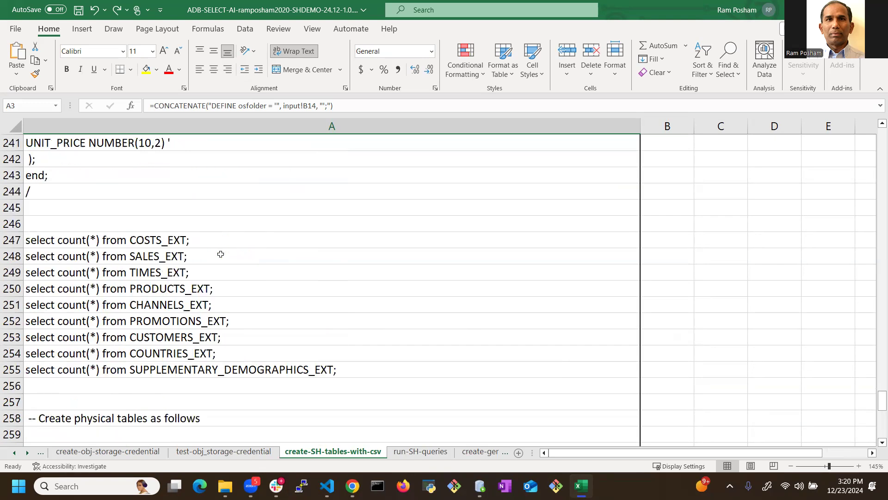
pyautogui.scroll(-2, 220, 254)
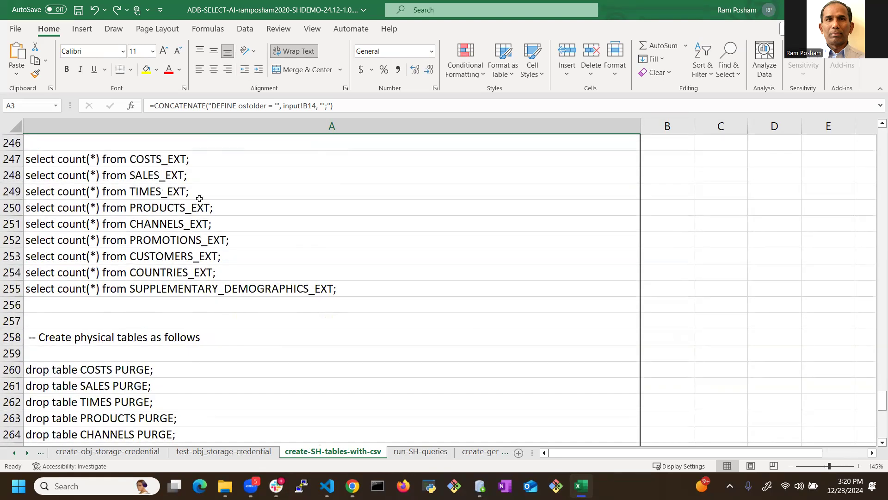
pyautogui.scroll(-4, 200, 198)
pyautogui.scroll(1, 79, 215)
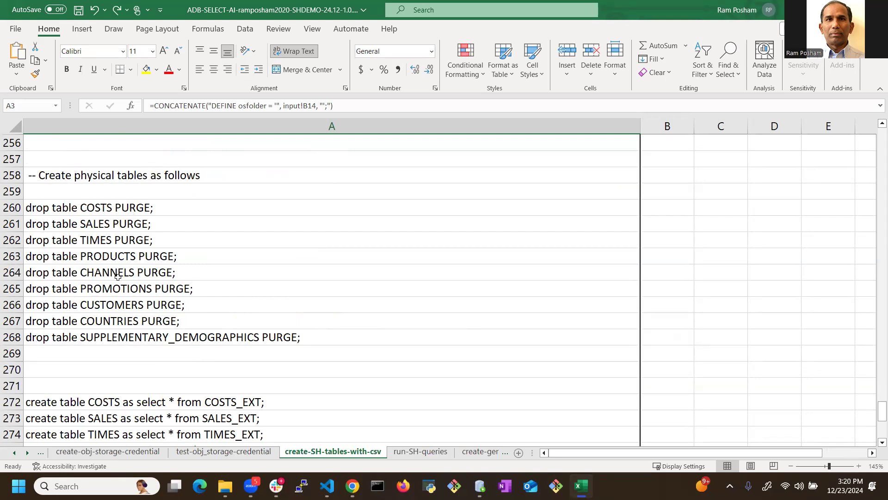
pyautogui.scroll(-4, 117, 276)
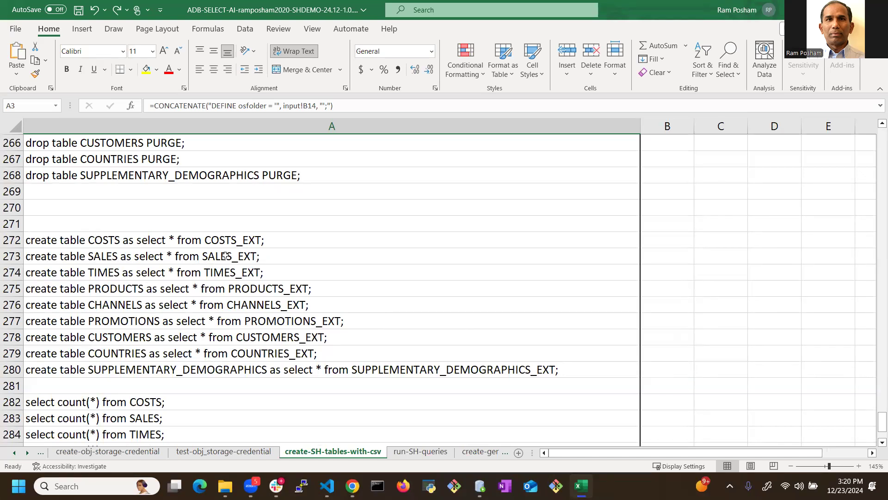
pyautogui.scroll(-5, 225, 256)
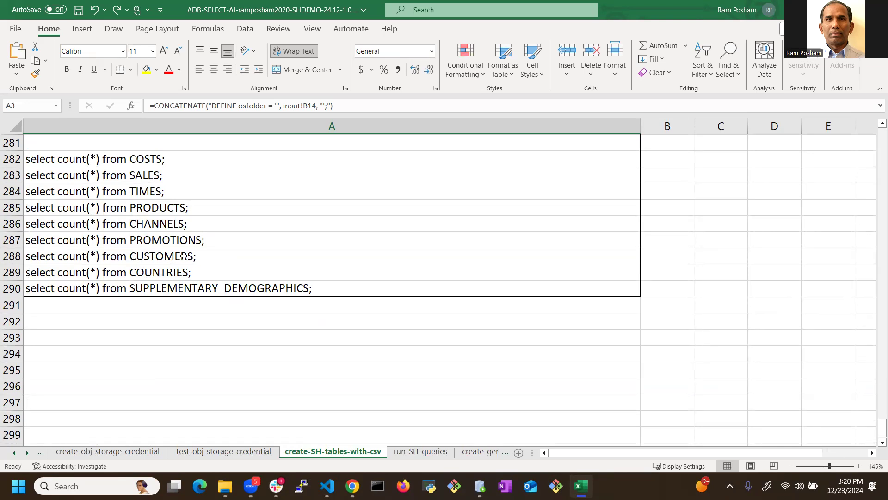
pyautogui.scroll(20, 198, 215)
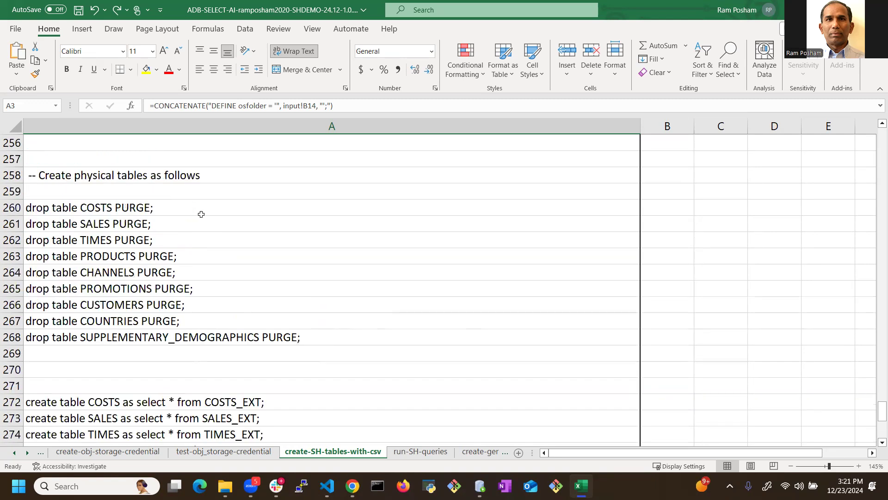
pyautogui.scroll(-7, 207, 212)
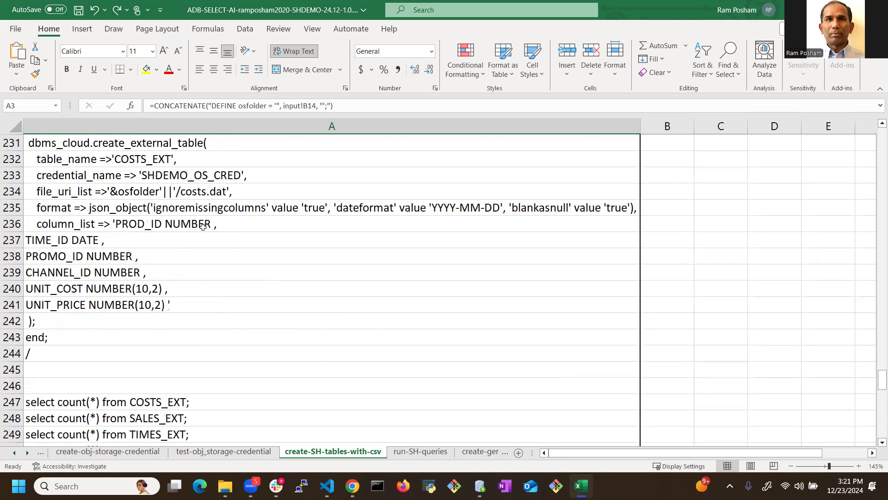
pyautogui.scroll(-10, 203, 227)
pyautogui.scroll(-8, 115, 232)
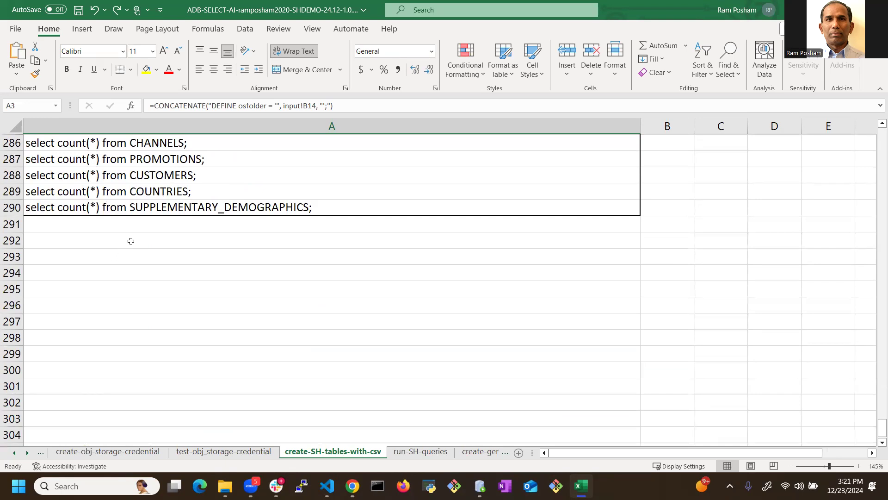
pyautogui.scroll(3, 132, 231)
# Step: Copy the whole script column of the run-SH-queries sheet and paste it into the shdemo worksheet in SQL Developer
pyautogui.click(420, 451)
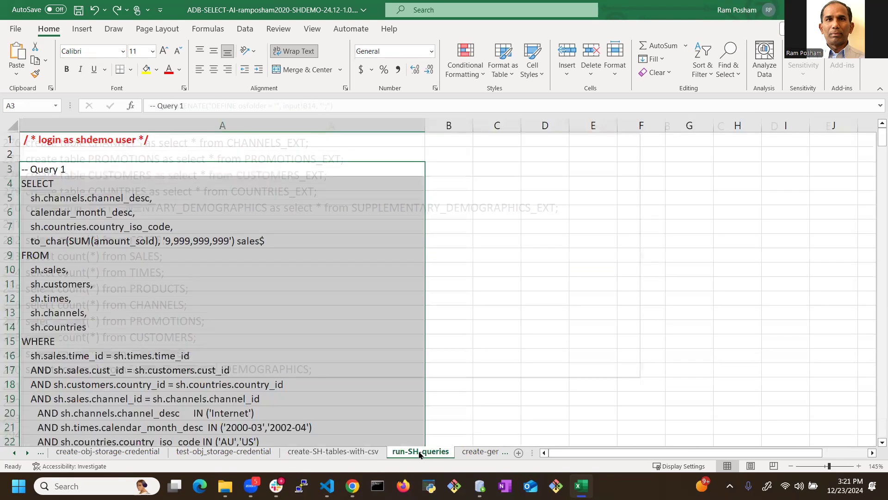
pyautogui.click(222, 125)
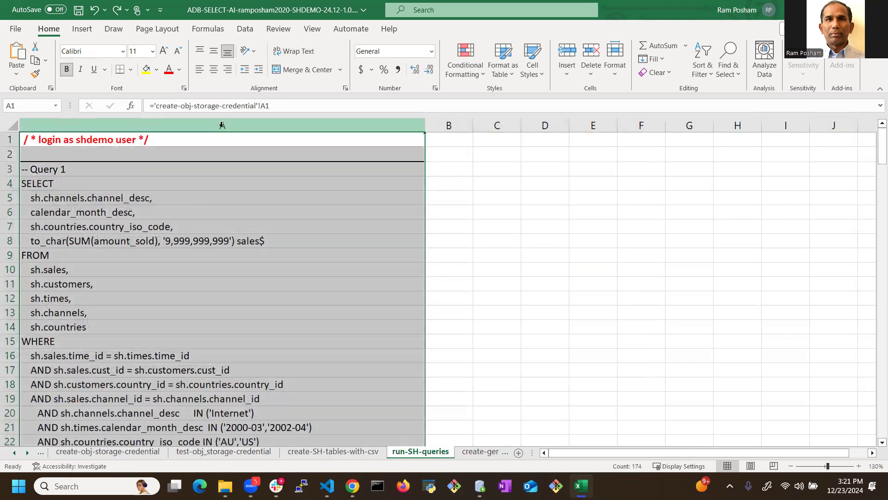
pyautogui.hotkey('ctrl', 'c')
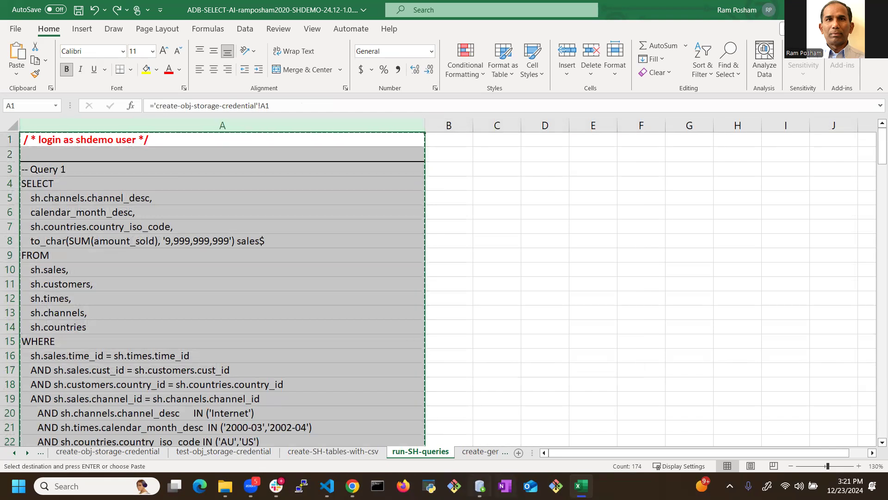
pyautogui.hotkey('alt', 'Tab')
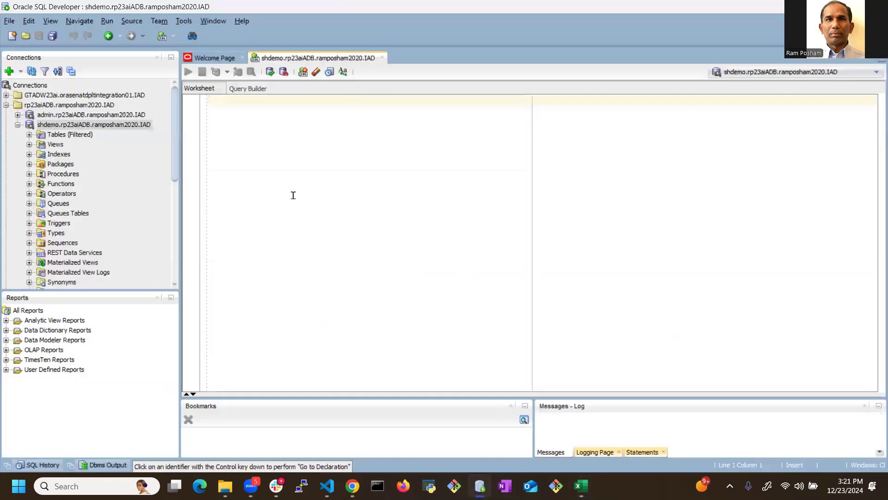
pyautogui.hotkey('ctrl', 'v')
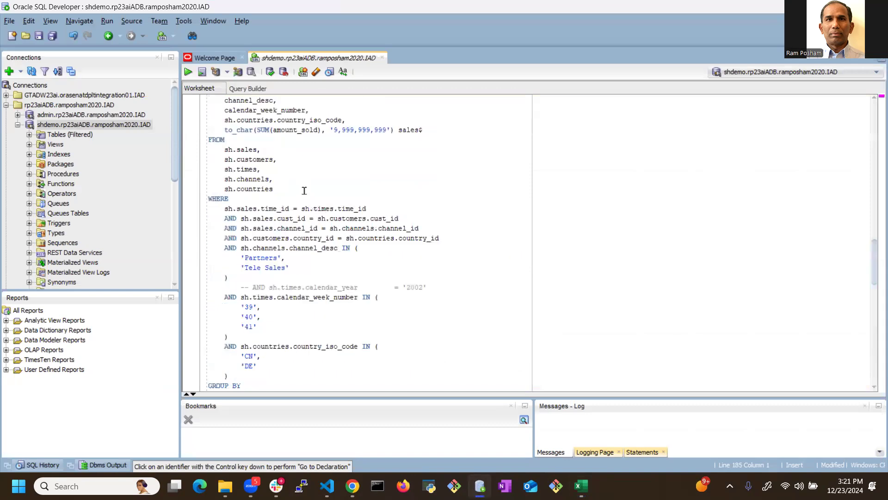
# Step: Execute Query 1 on its own, and run the entire pasted worksheet as a script
pyautogui.scroll(15, 287, 182)
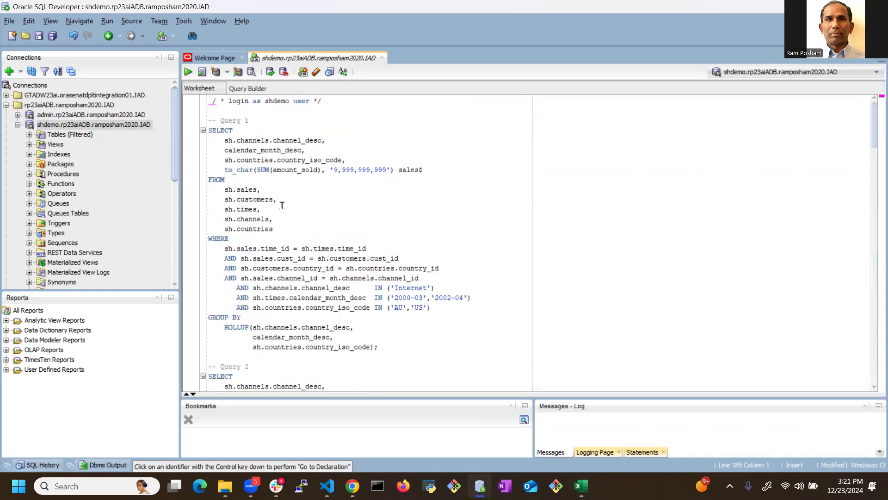
pyautogui.click(403, 348)
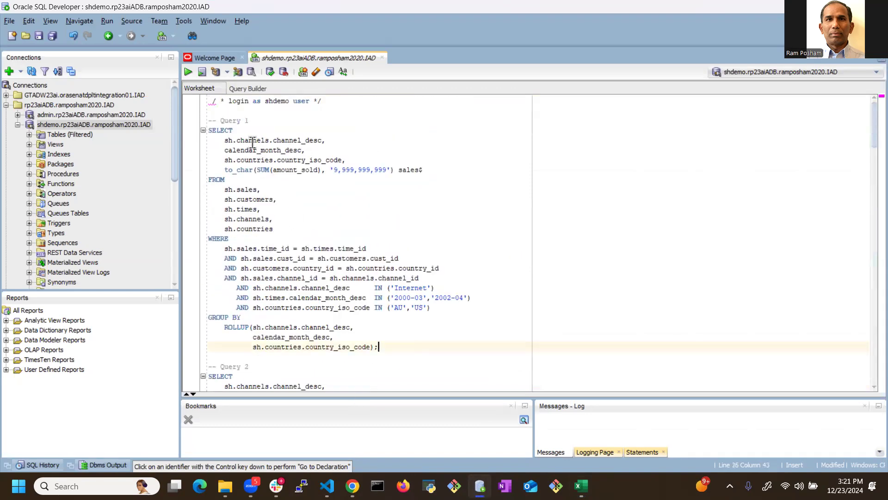
pyautogui.click(188, 74)
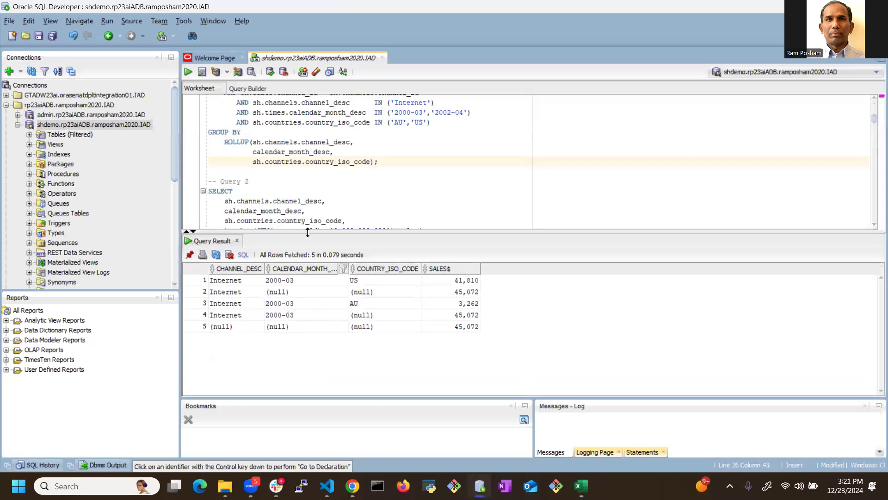
pyautogui.click(202, 72)
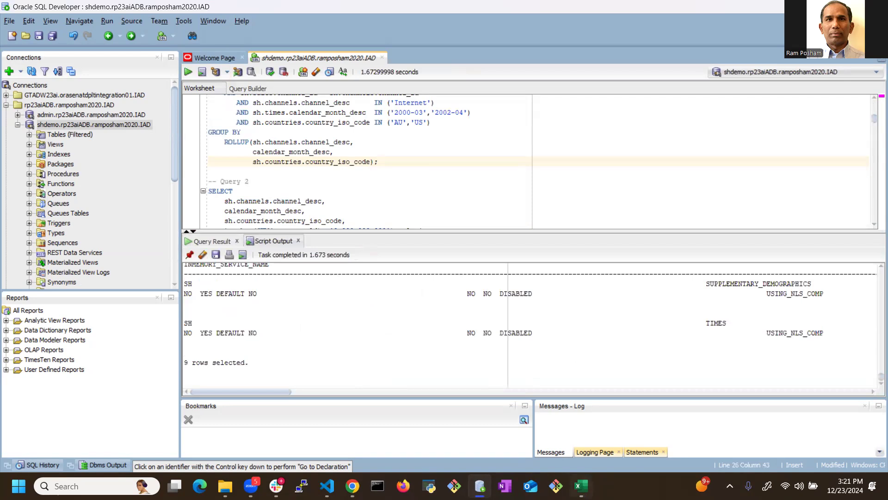
# Step: Return to Excel, open the create-genai-profile sheet, and check the meta.llama chat models against the selected chat model in B9
pyautogui.click(581, 486)
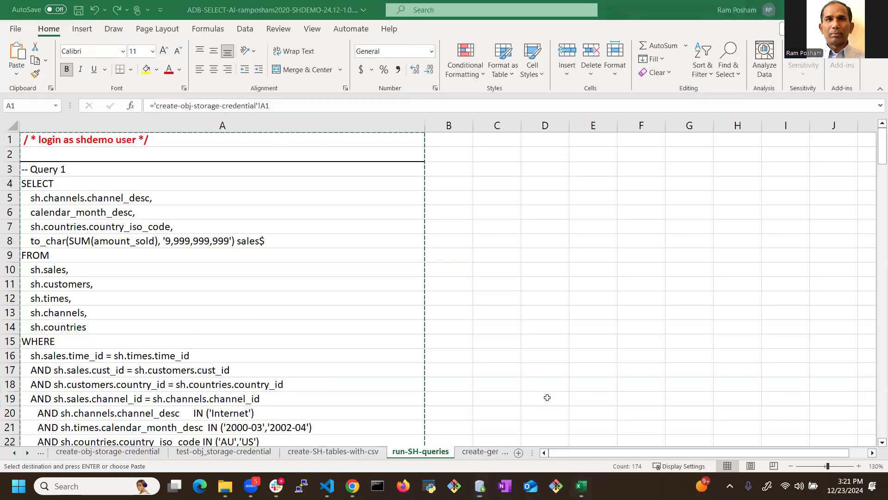
pyautogui.click(474, 455)
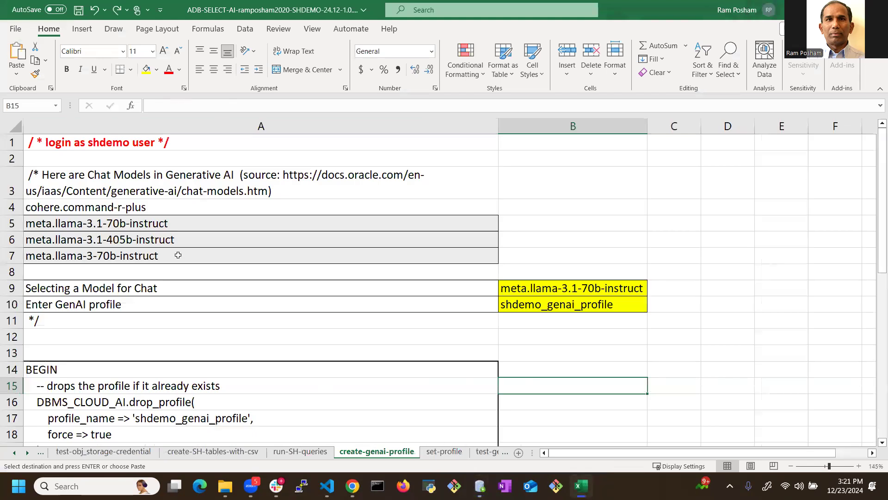
pyautogui.click(174, 224)
pyautogui.moveTo(174, 224); pyautogui.dragTo(177, 252)
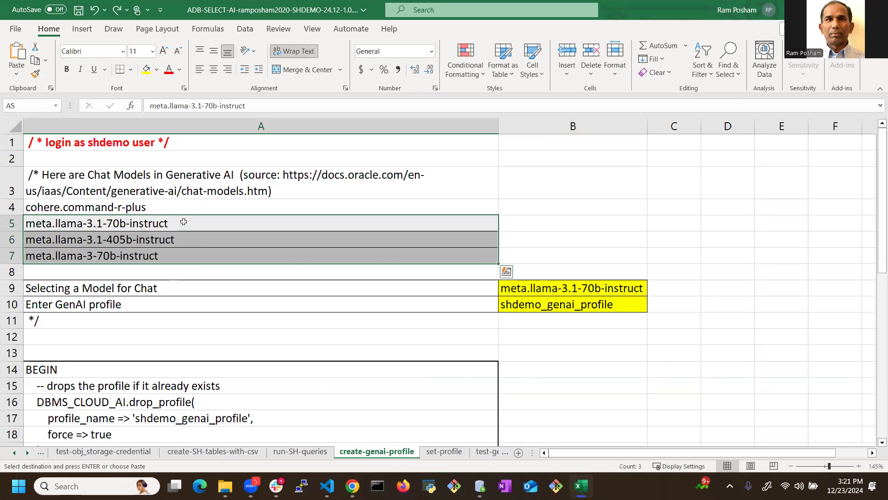
pyautogui.click(217, 287)
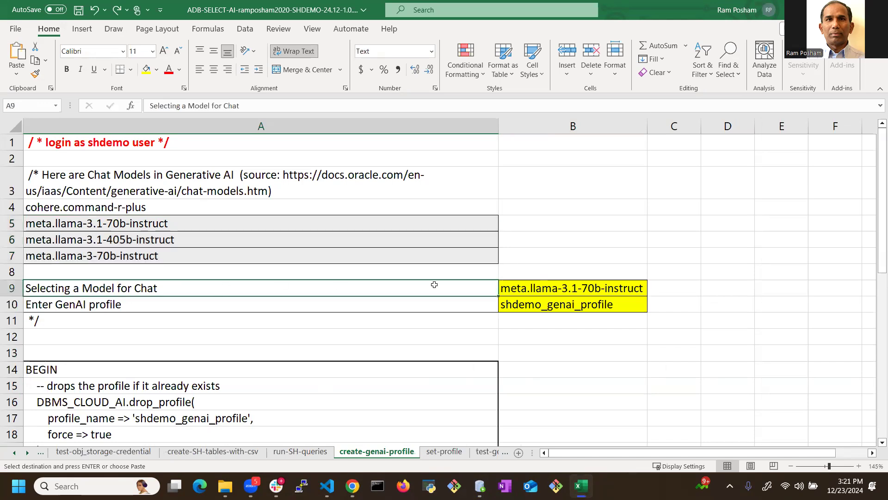
pyautogui.click(583, 285)
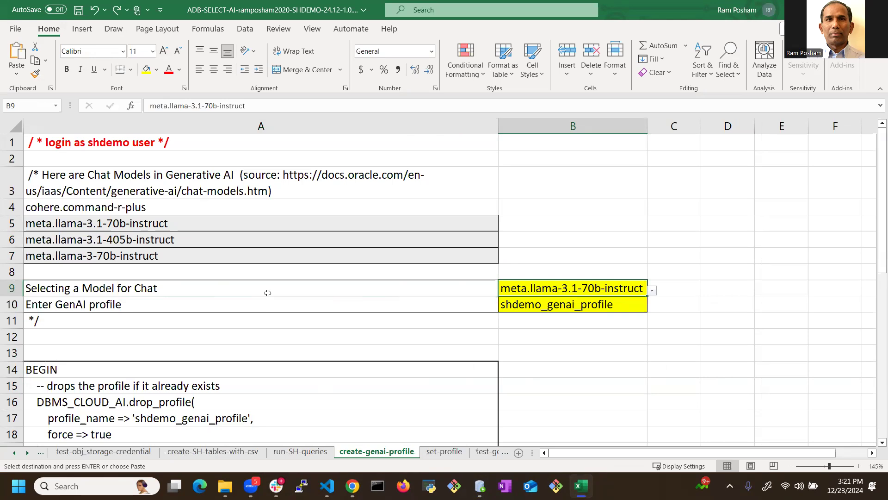
# Step: Examine the drop_profile and create_profile script and compare the formulas of the GenAI profile name in B10 and the profile_name line in A17
pyautogui.scroll(-3, 331, 311)
pyautogui.scroll(-3, 331, 311)
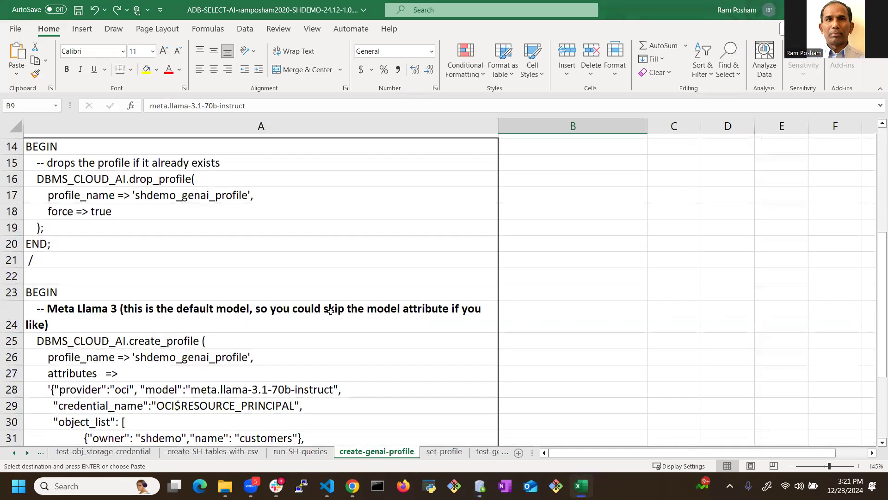
pyautogui.scroll(-1, 331, 311)
pyautogui.scroll(6, 199, 288)
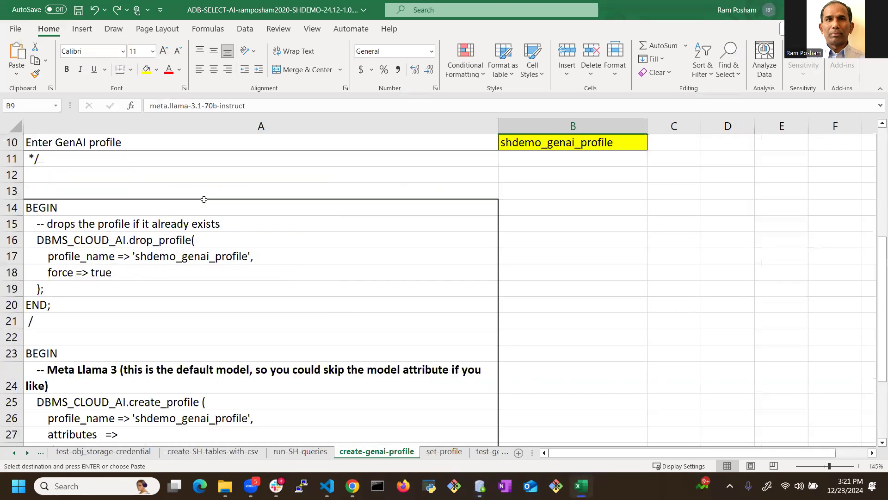
pyautogui.scroll(-2, 200, 287)
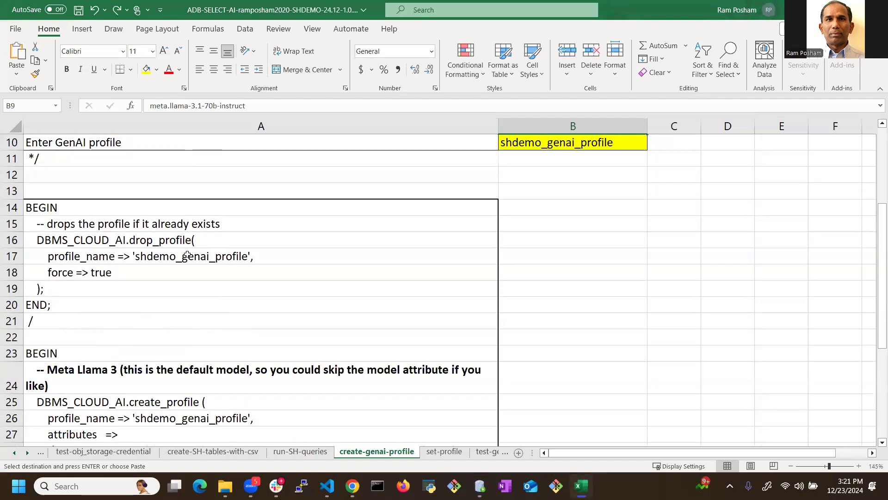
pyautogui.click(188, 259)
pyautogui.click(568, 145)
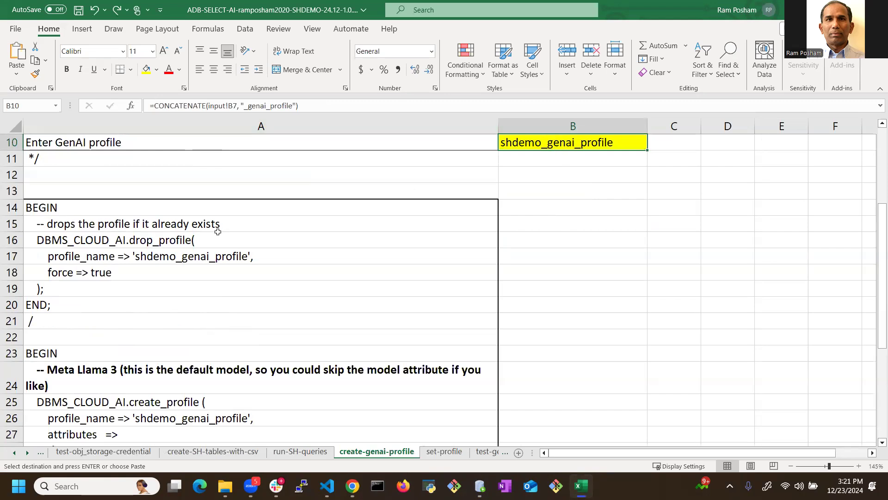
pyautogui.click(194, 255)
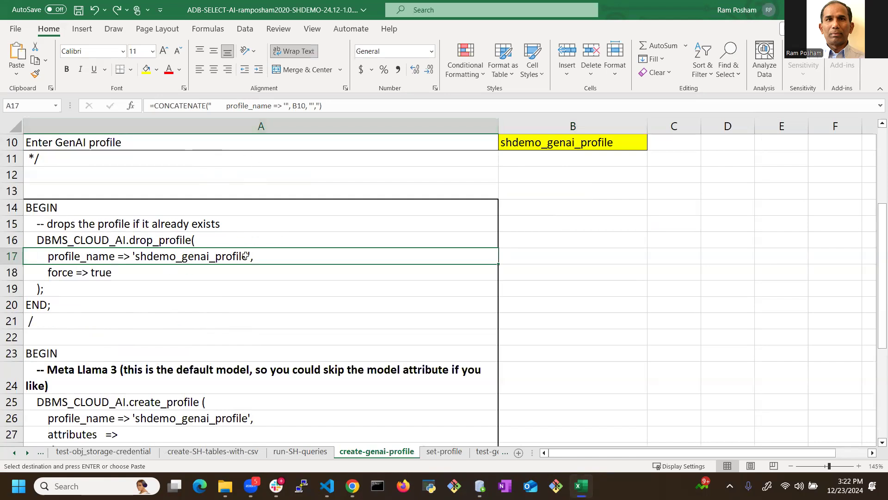
# Step: Copy the whole script column of the set-profile sheet and replace the shdemo worksheet contents in SQL Developer with it
pyautogui.click(434, 453)
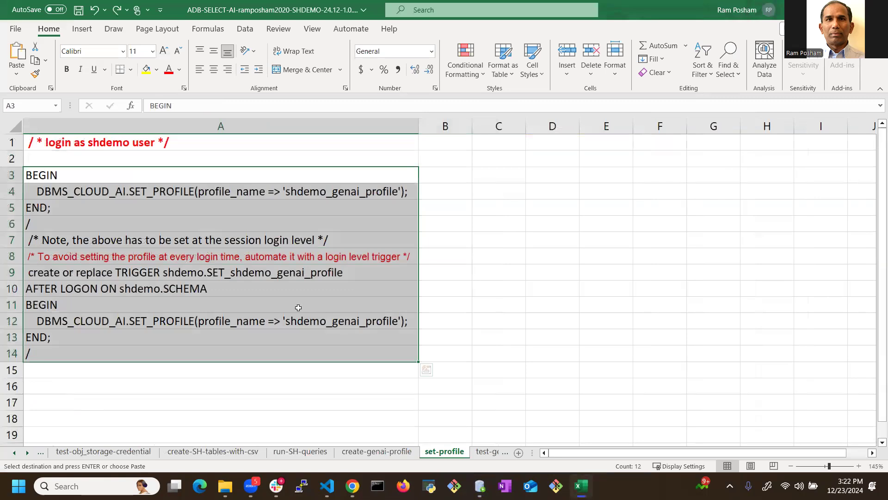
pyautogui.click(175, 195)
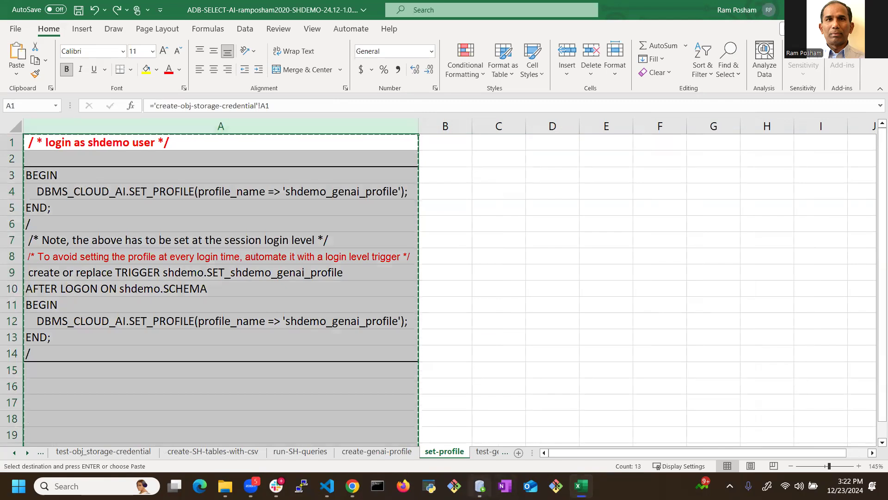
pyautogui.click(481, 487)
pyautogui.click(480, 486)
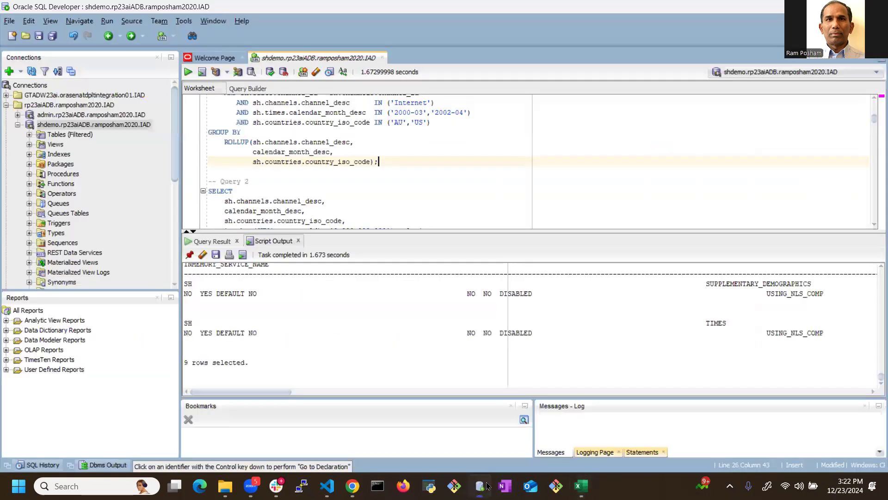
pyautogui.hotkey('ctrl', 'a')
pyautogui.hotkey('ctrl', 'v')
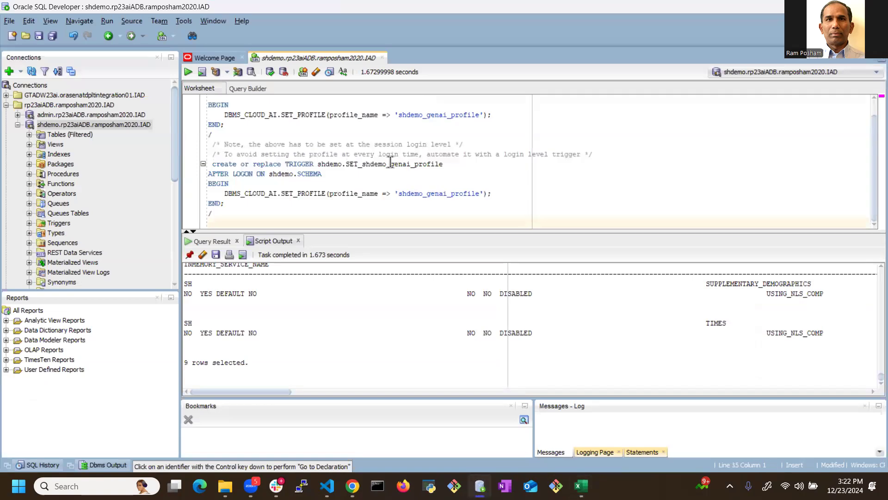
# Step: Run the SET_PROFILE block for shdemo_genai_profile, and run the statement that creates the AFTER LOGON trigger for the shdemo schema
pyautogui.scroll(1, 247, 123)
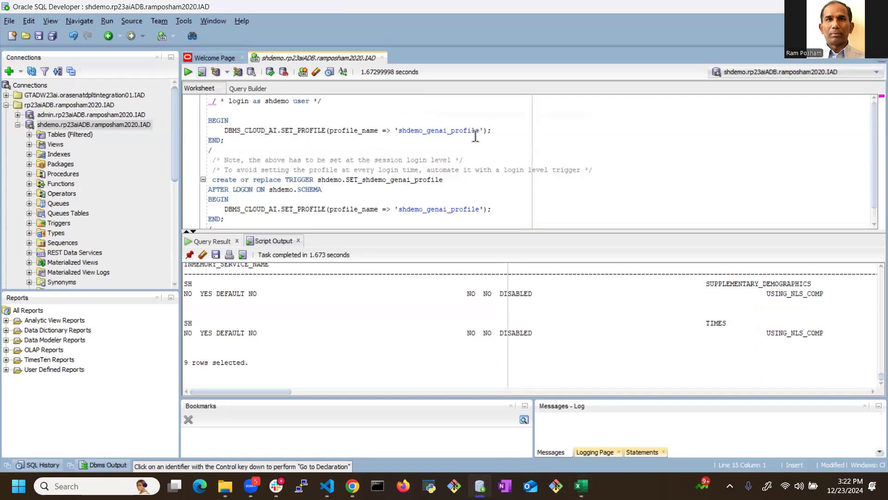
pyautogui.click(242, 149)
pyautogui.click(188, 72)
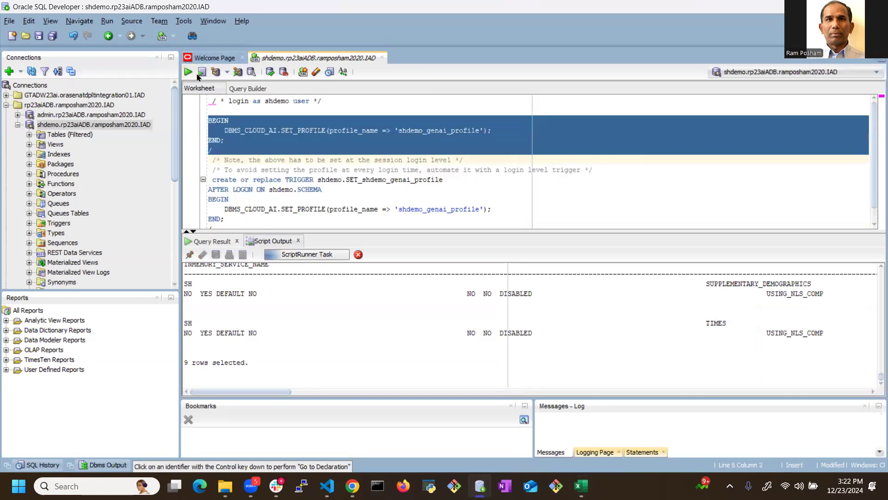
pyautogui.scroll(-1, 298, 164)
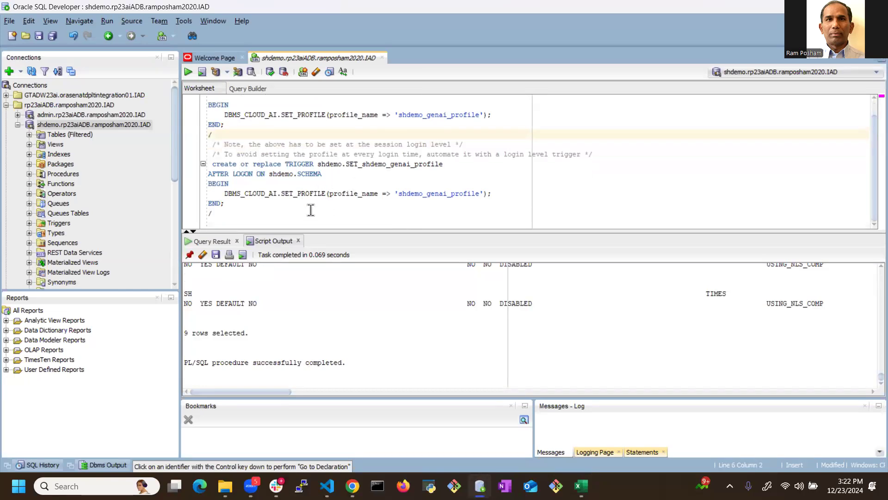
pyautogui.click(263, 215)
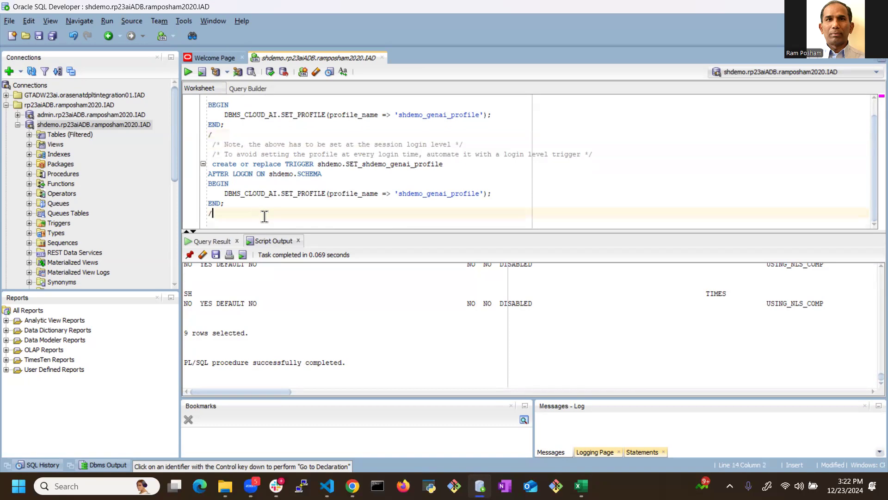
pyautogui.click(188, 71)
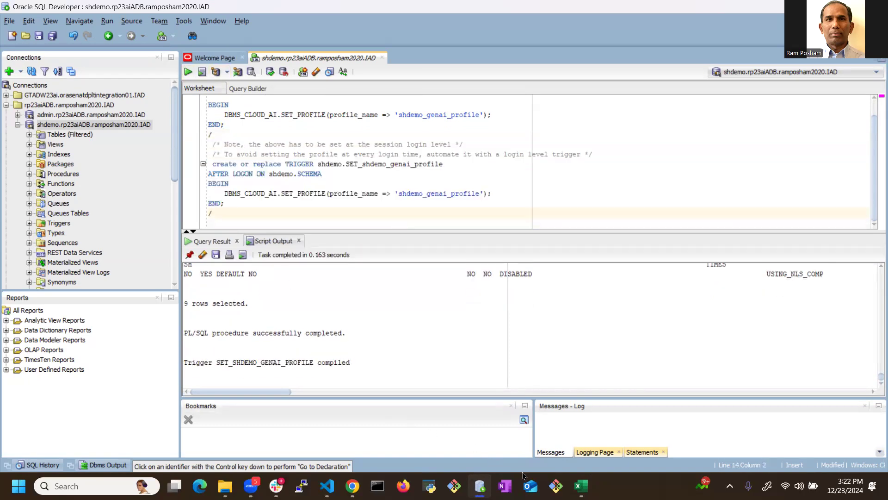
# Step: Copy the DBMS_CLOUD_AI.GENERATE query in A3:A7 of Excel's test-genai-chat sheet and replace the SQL Developer worksheet contents with it
pyautogui.click(581, 486)
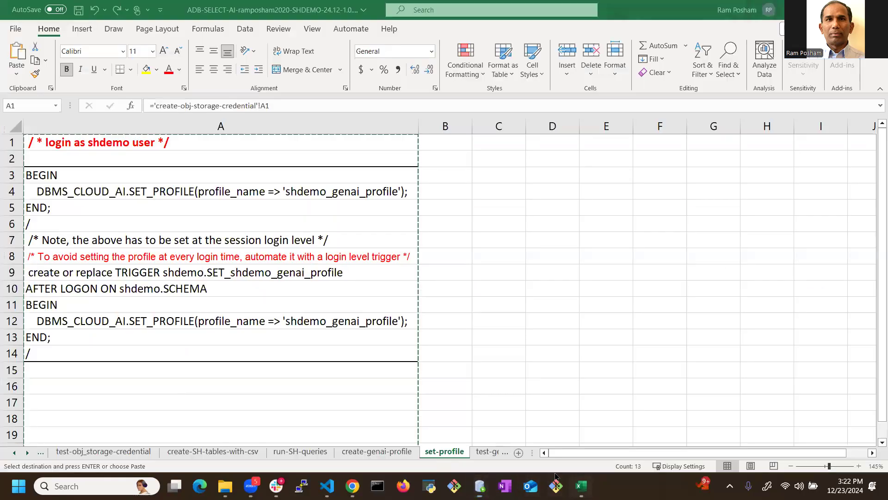
pyautogui.click(487, 452)
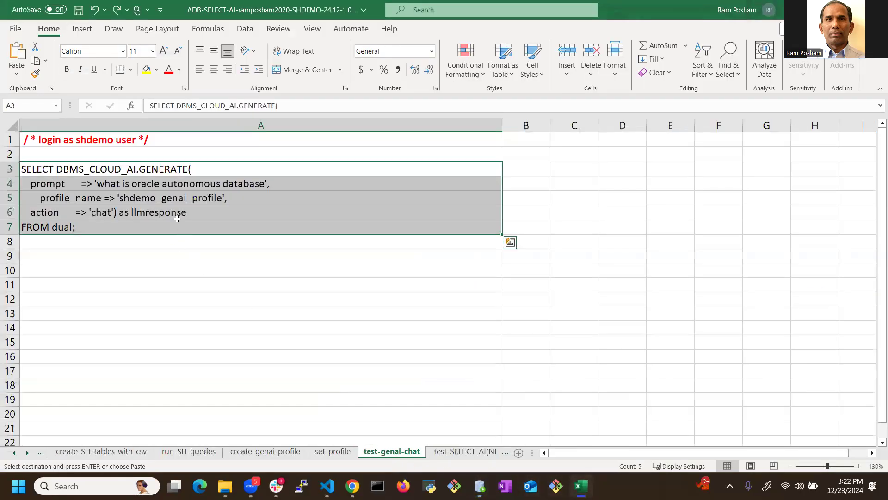
pyautogui.moveTo(168, 169); pyautogui.dragTo(162, 233)
pyautogui.hotkey('ctrl', 'c')
pyautogui.hotkey('alt', 'Tab')
pyautogui.hotkey('ctrl', 'a')
pyautogui.hotkey('ctrl', 'v')
# Step: Run the 'what is oracle autonomous database' chat query and view the full text of its LLMRESPONSE value
pyautogui.click(252, 141)
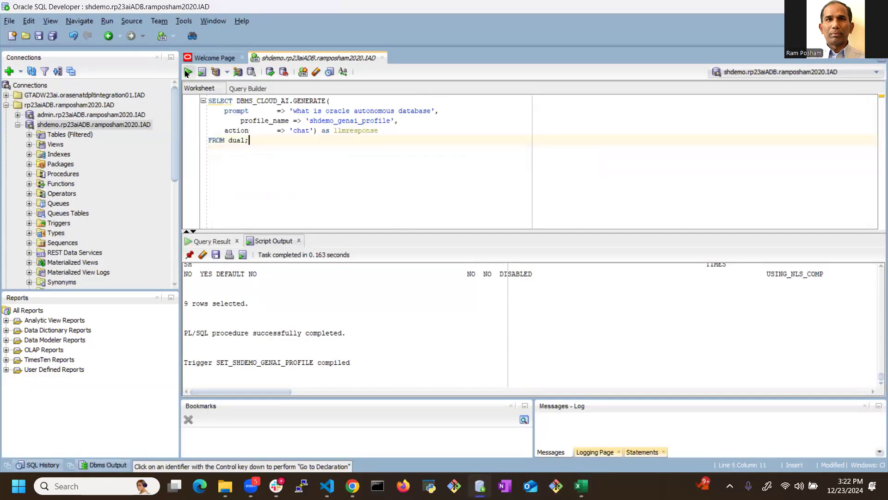
pyautogui.hotkey('ctrl', 'Return')
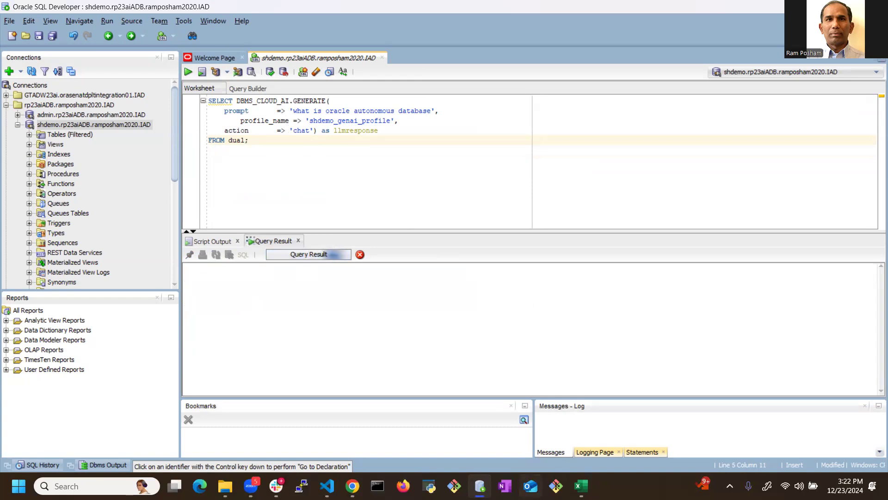
pyautogui.hotkey('alt', 'Tab')
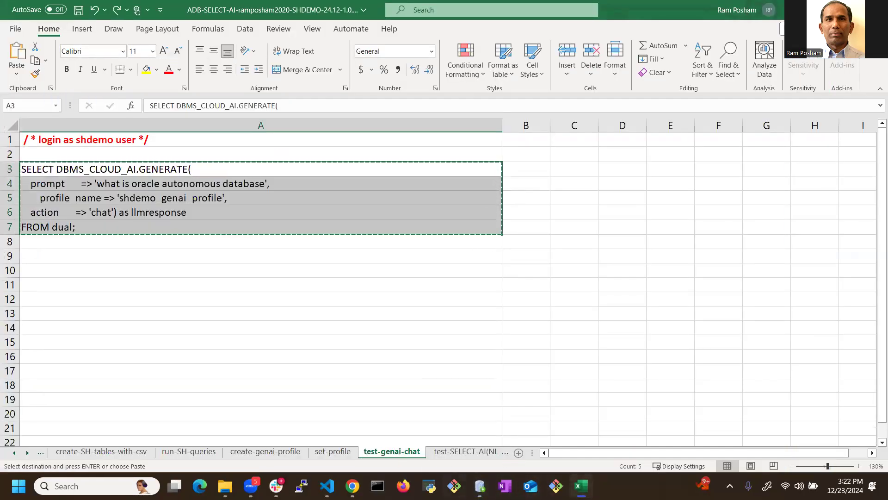
pyautogui.hotkey('alt', 'Tab')
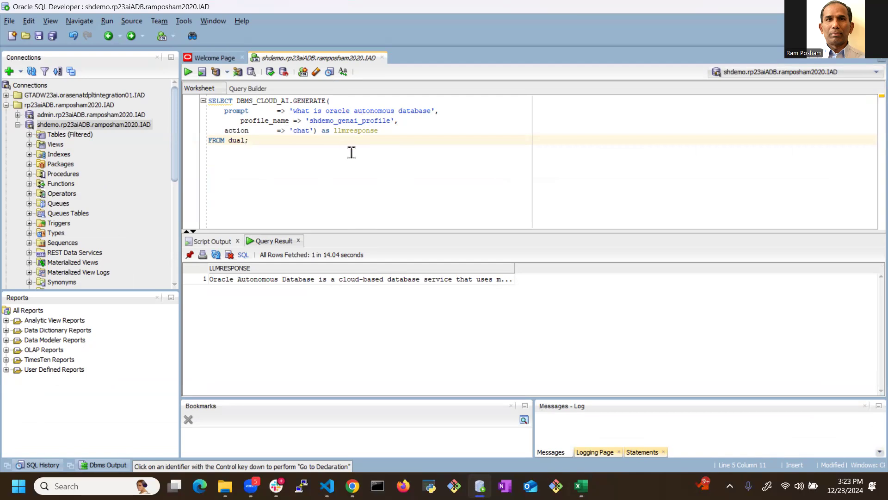
pyautogui.click(401, 280)
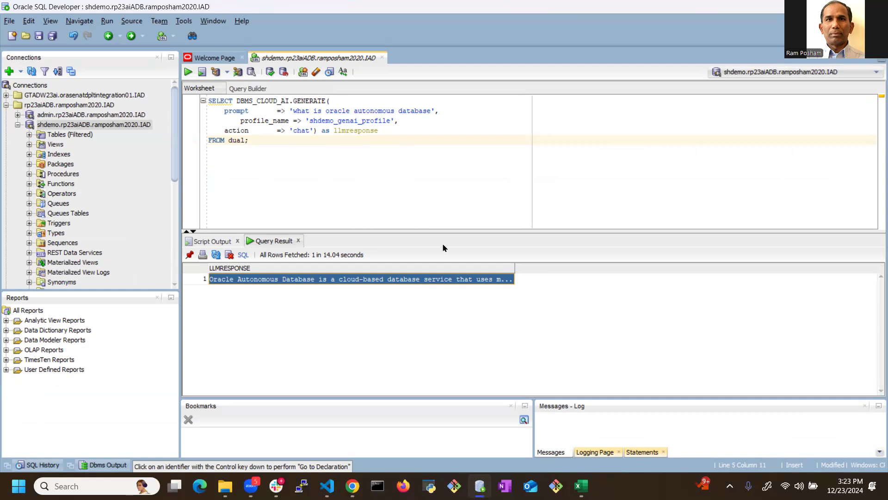
pyautogui.doubleClick(467, 280)
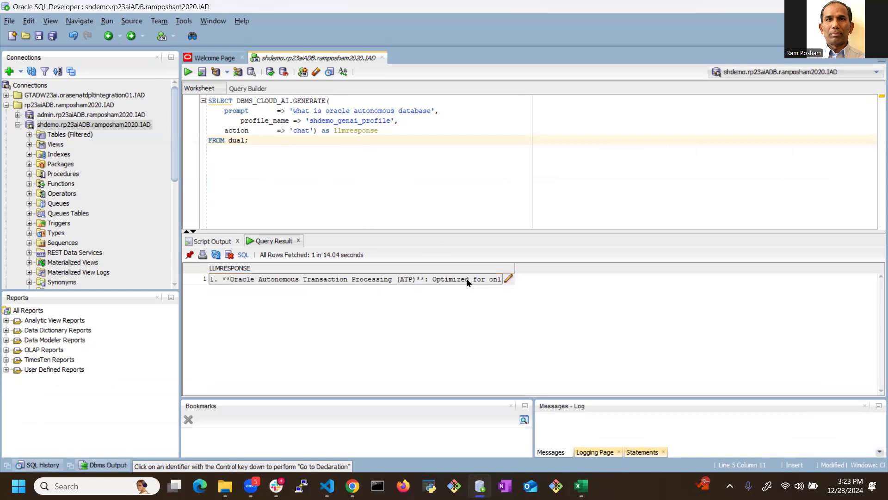
pyautogui.click(509, 279)
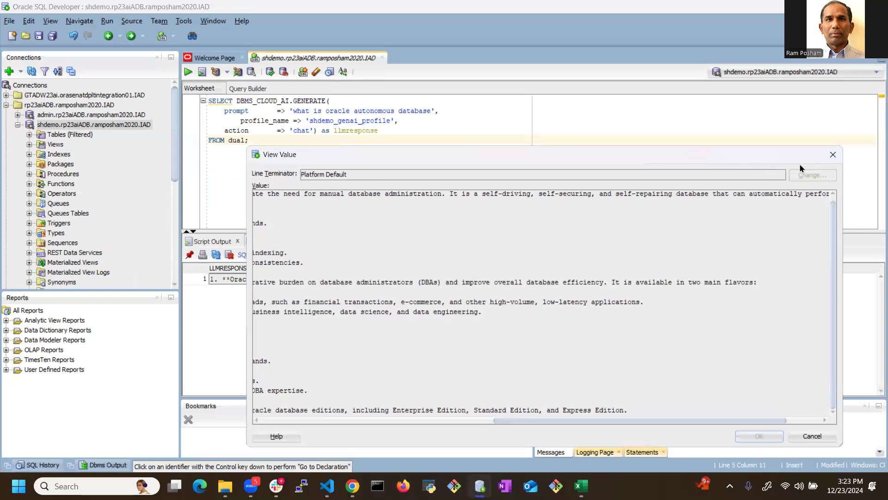
pyautogui.click(832, 154)
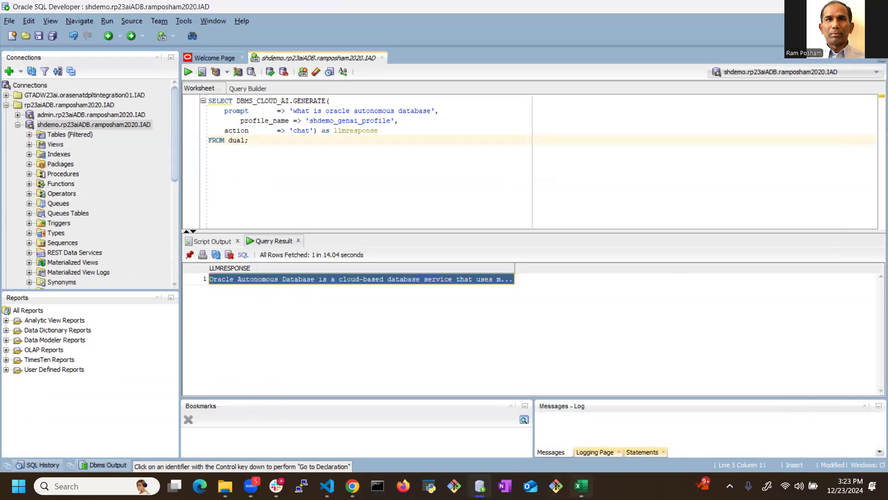
# Step: Copy the SELECT AI prompts in A3:A11 of Excel's test-SELECT-AI(NL2SQL) sheet and replace the SQL Developer worksheet contents with them
pyautogui.click(543, 455)
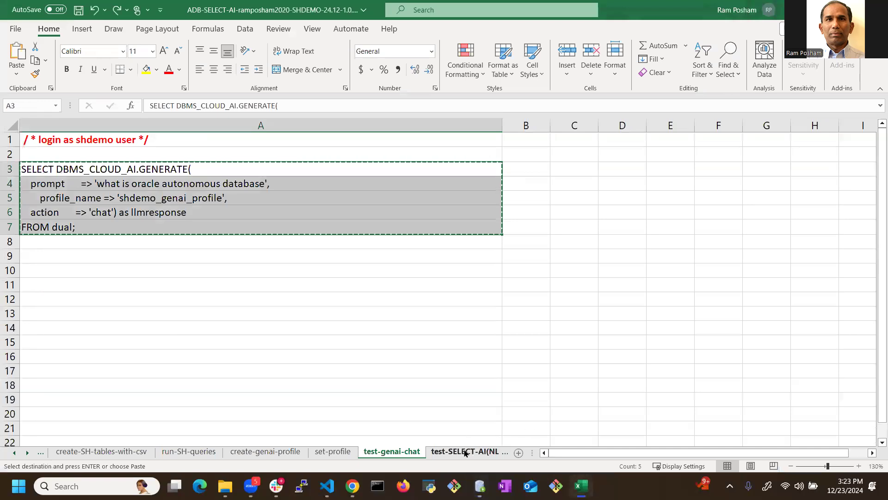
pyautogui.click(465, 452)
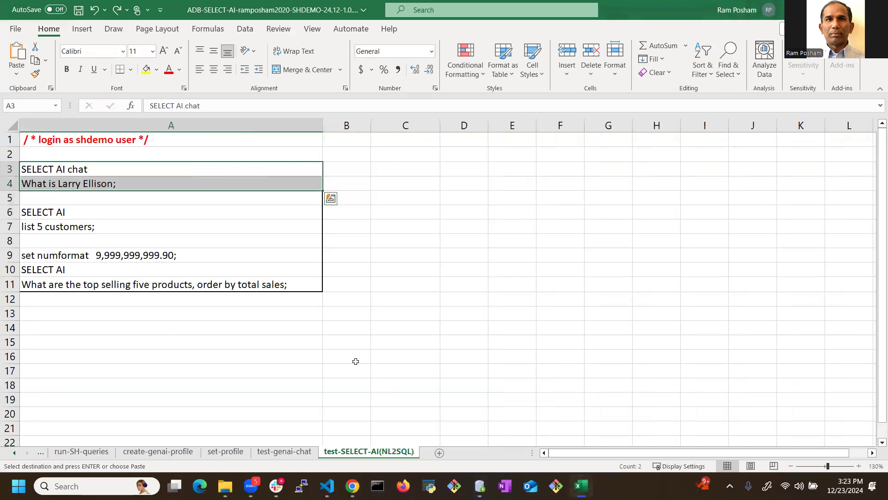
pyautogui.click(105, 170)
pyautogui.moveTo(137, 263); pyautogui.dragTo(140, 280)
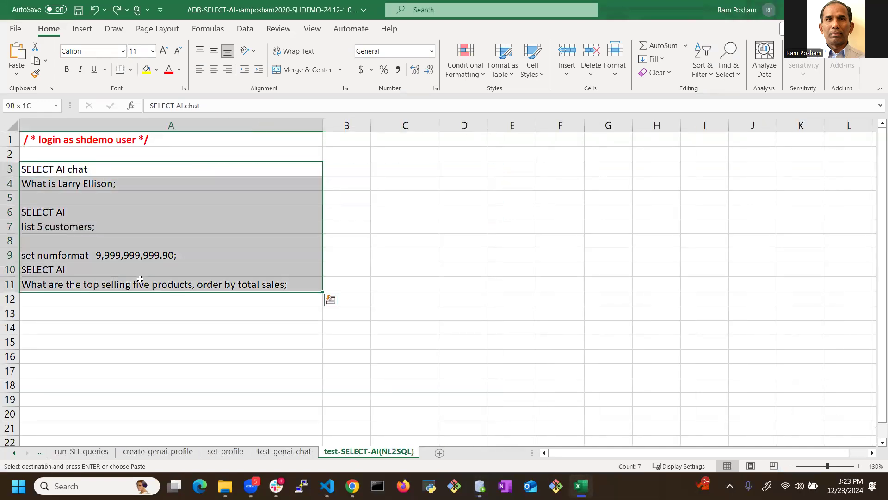
pyautogui.hotkey('alt', 'Tab')
pyautogui.click(254, 206)
pyautogui.hotkey('ctrl', 'a')
pyautogui.hotkey('ctrl', 'v')
# Step: Run only the SELECT AI chat prompt 'What is Larry Ellison'
pyautogui.click(310, 111)
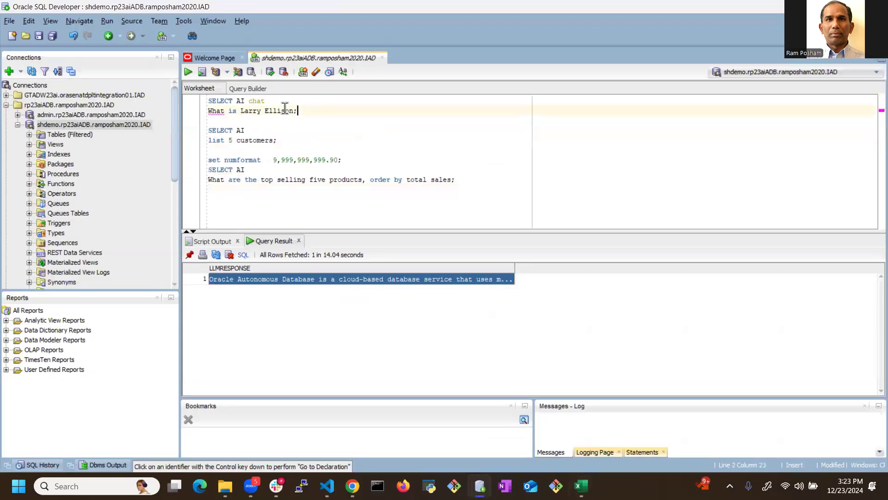
pyautogui.click(187, 73)
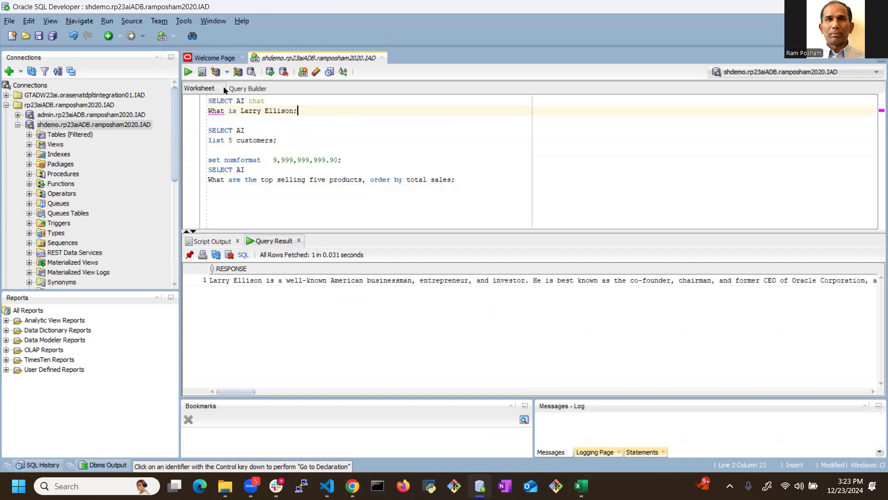
# Step: Expand the table list of the shdemo connection and run the SELECT AI prompt 'list 5 customers'
pyautogui.click(287, 139)
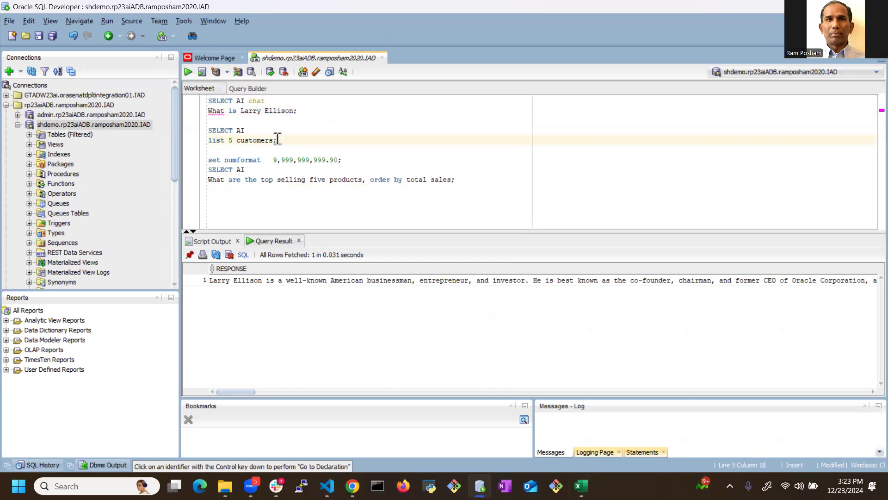
pyautogui.click(30, 134)
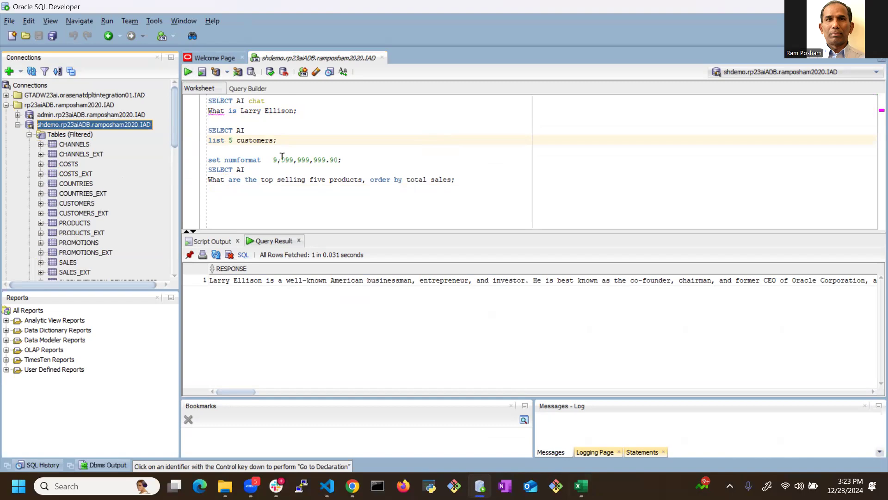
pyautogui.click(291, 142)
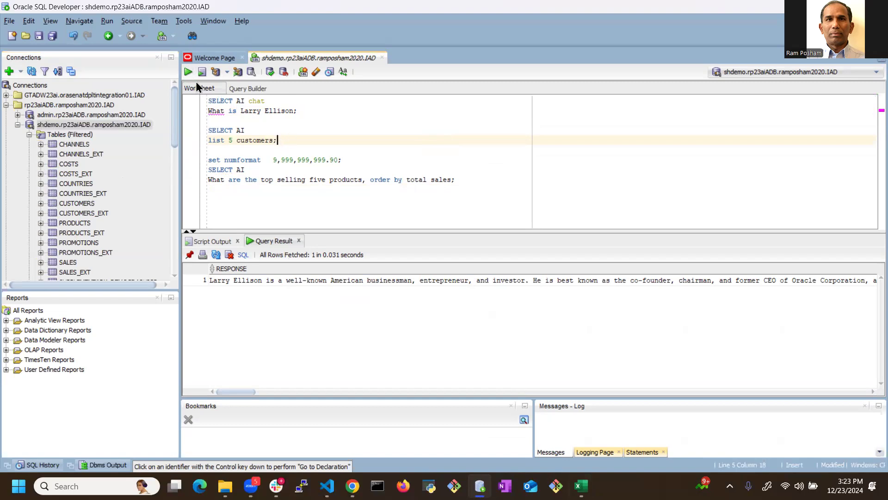
pyautogui.click(187, 72)
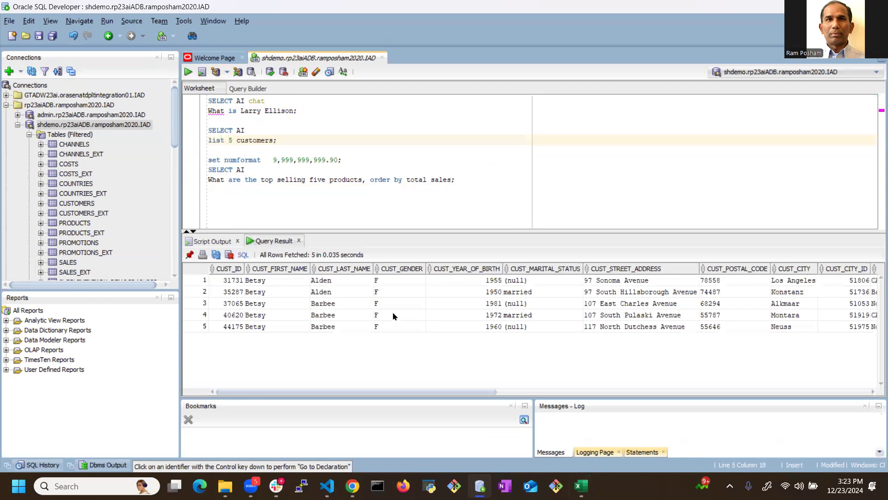
# Step: Run the set numformat 9,999,999,999.90 command and the SELECT AI prompt for the top selling five products ordered by total sales
pyautogui.click(468, 180)
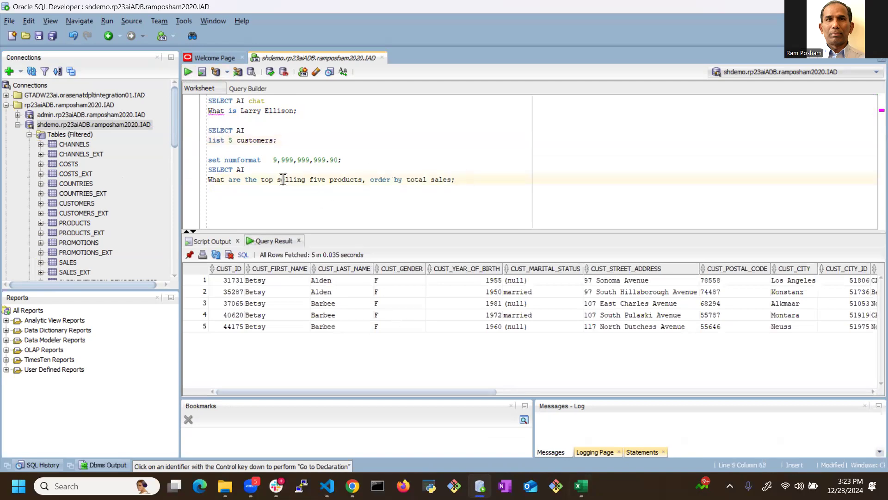
pyautogui.click(356, 159)
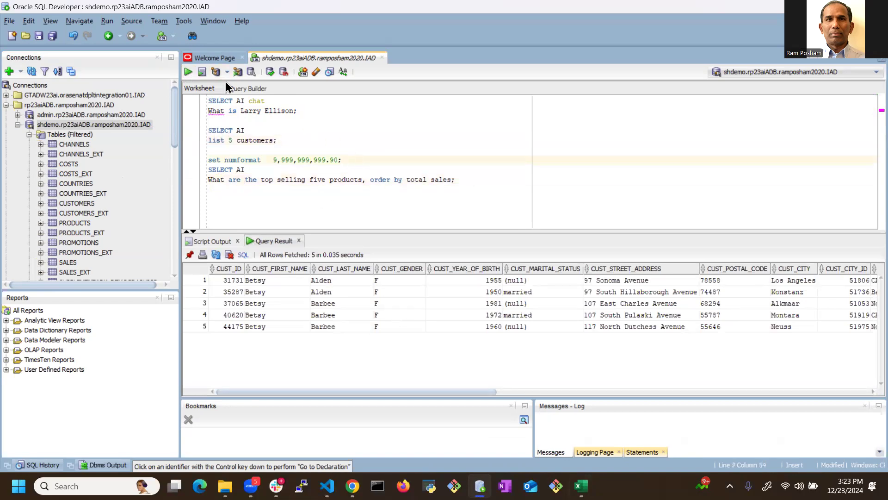
pyautogui.click(188, 72)
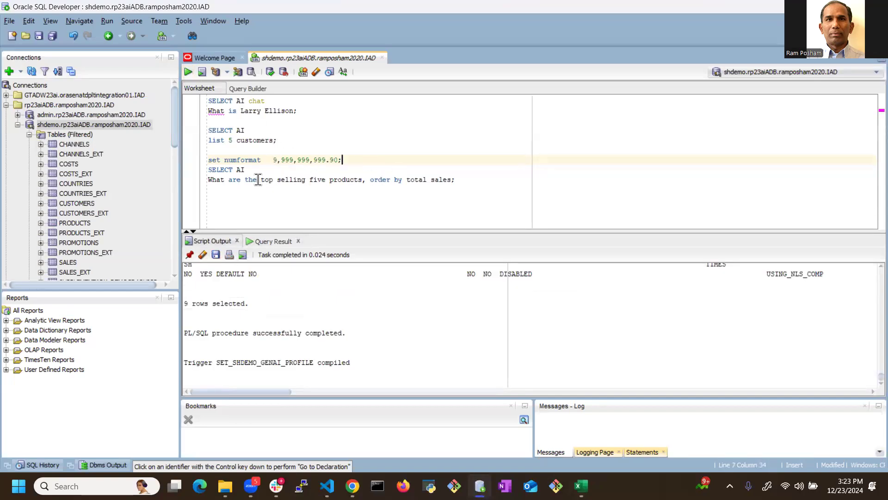
pyautogui.click(474, 181)
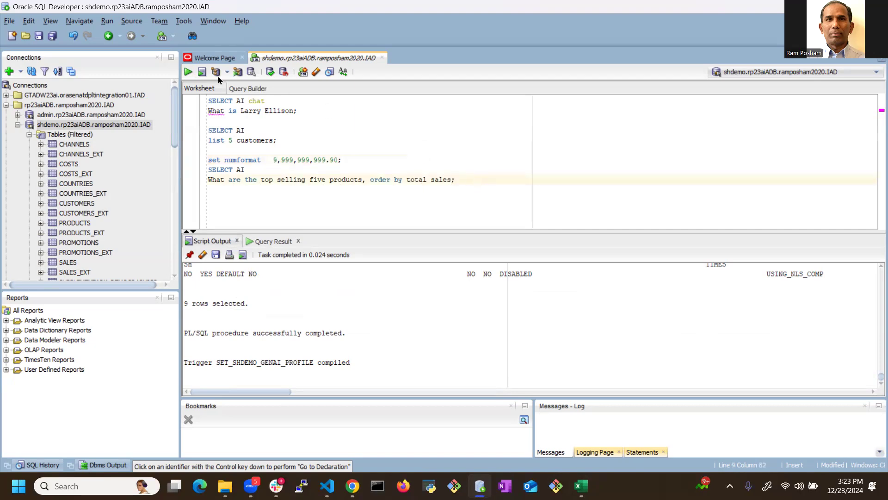
pyautogui.click(188, 71)
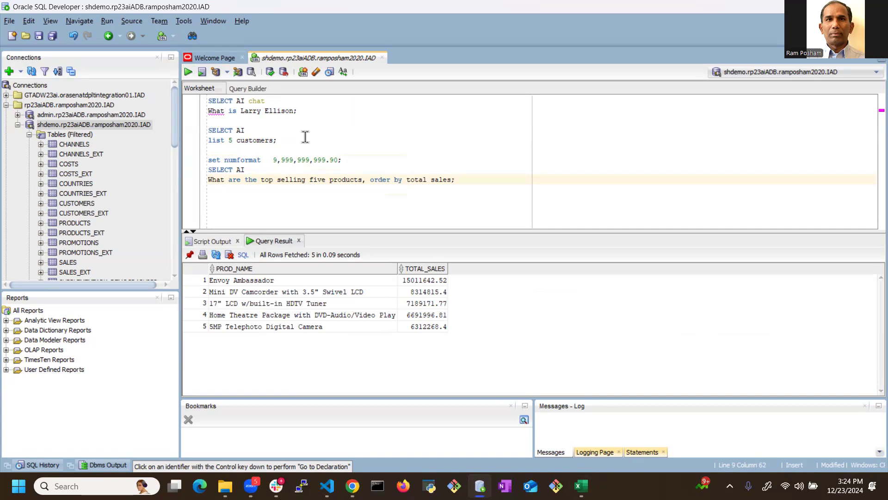
# Step: Return to Excel and bring the workbook's first sheets, starting with Readme-first, back into view among the sheet names
pyautogui.click(581, 484)
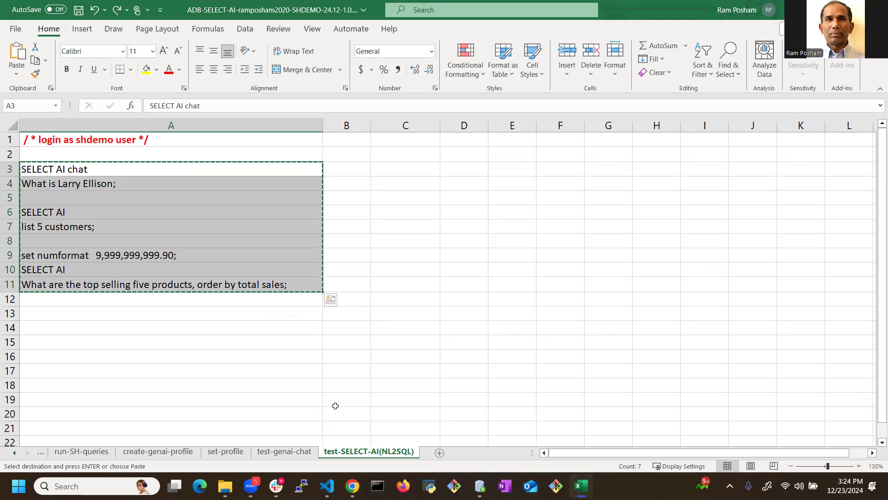
pyautogui.click(18, 455)
pyautogui.click(18, 455)
pyautogui.click(18, 456)
pyautogui.click(18, 456)
pyautogui.click(18, 456)
pyautogui.click(15, 456)
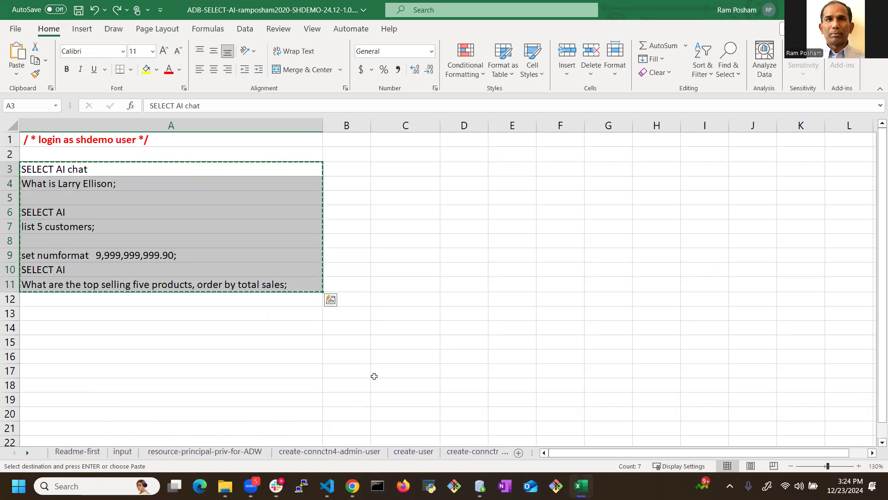